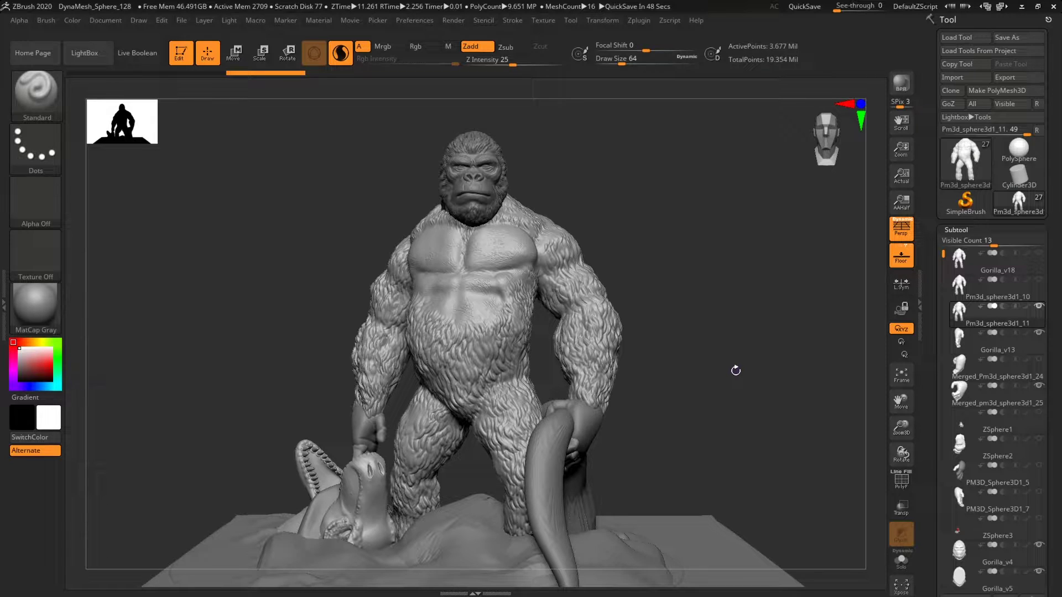
Hide the gorilla outside a box around its arm, then reveal it and turn it frontward.
key(ctrl+shift)
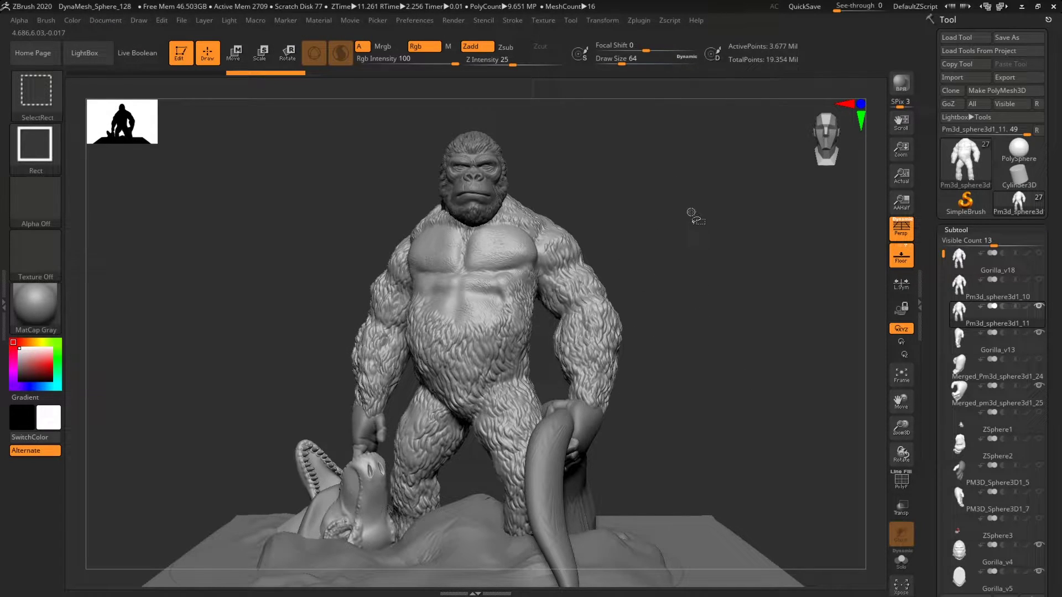
mouse_move(704, 209)
ctrl+shift+mouse_down()
mouse_move(583, 407)
mouse_move(573, 457)
mouse_move(548, 449)
ctrl+shift+mouse_up()
mouse_move(703, 339)
mouse_down()
mouse_move(746, 346)
mouse_move(712, 352)
mouse_move(671, 327)
mouse_move(699, 353)
mouse_move(695, 338)
mouse_up()
mouse_move(685, 159)
ctrl+shift+mouse_down()
mouse_move(526, 179)
mouse_move(233, 566)
ctrl+shift+mouse_up()
drag(741, 403, 687, 406)
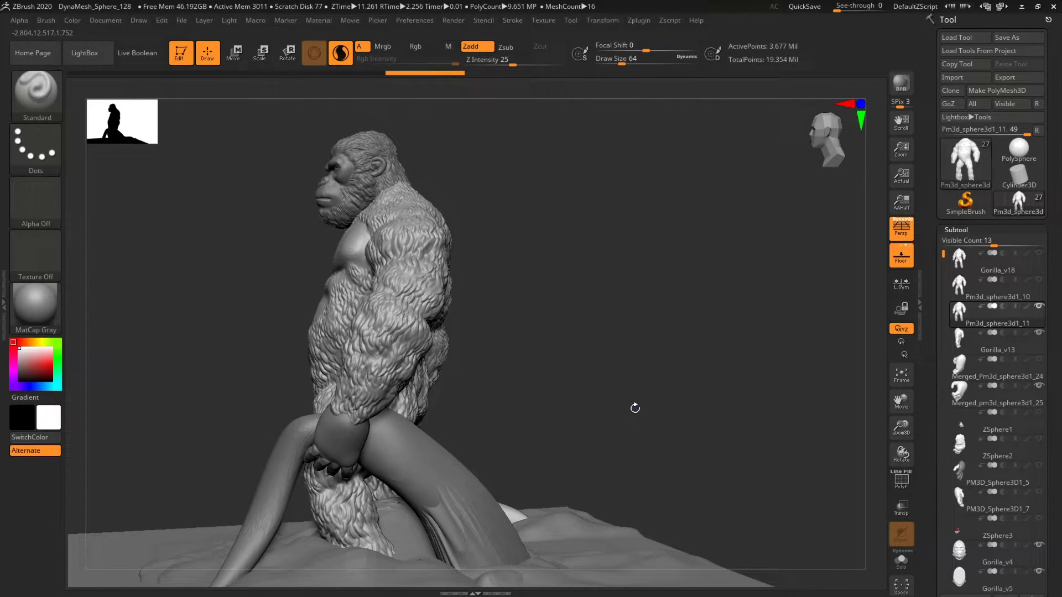
drag(641, 333, 551, 343)
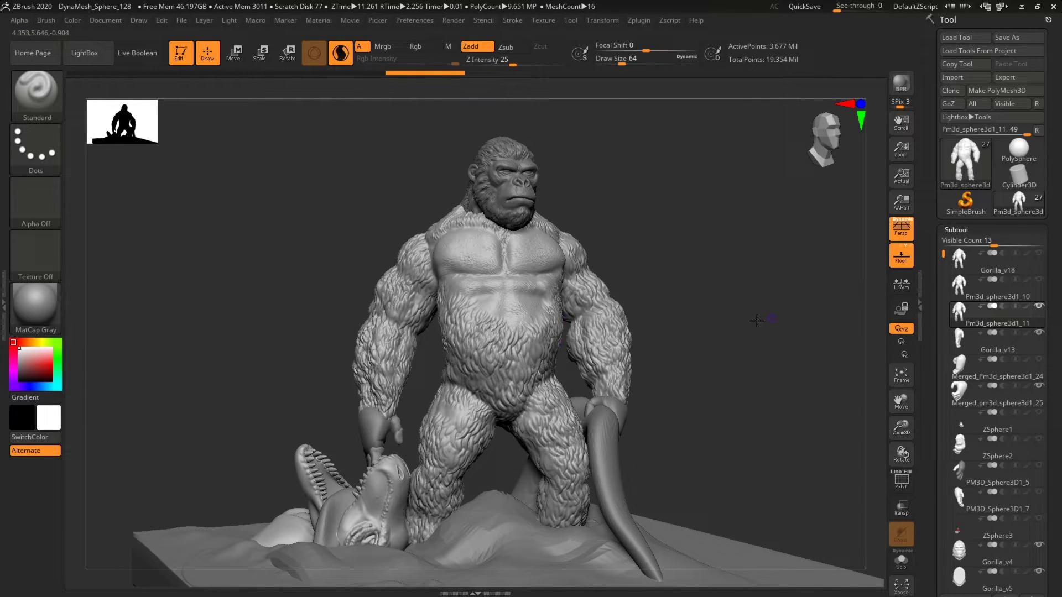
drag(756, 321, 702, 303)
Isolate the gorilla's torso with a rectangular hide and inspect the cut from several angles.
key(ctrl+shift)
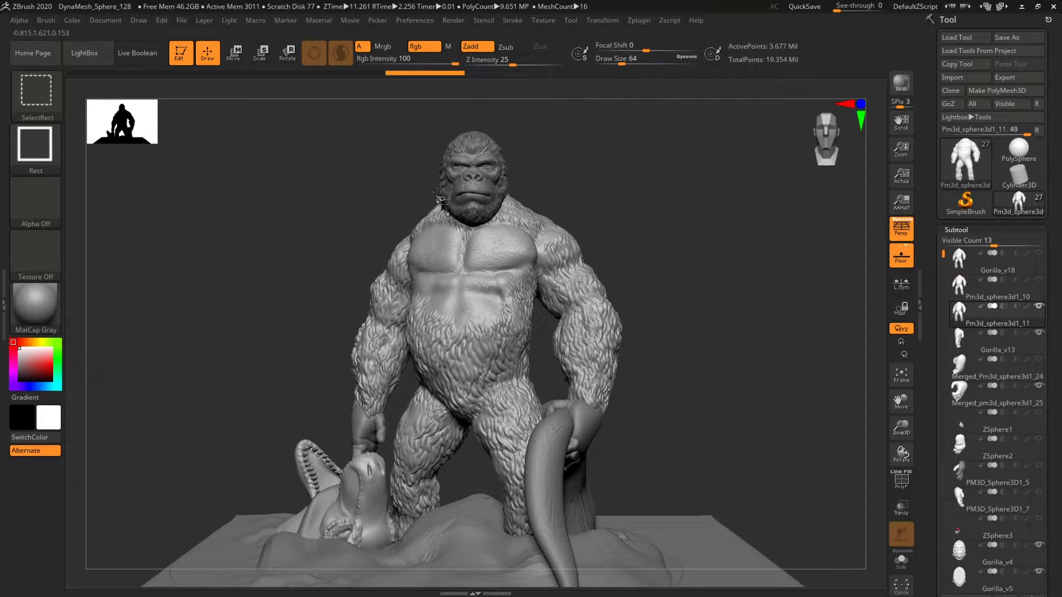
ctrl+shift+drag(418, 285, 535, 450)
mouse_move(625, 410)
mouse_down()
mouse_move(695, 373)
mouse_move(652, 384)
mouse_move(692, 446)
mouse_move(675, 415)
mouse_up()
alt+drag(640, 242, 730, 398)
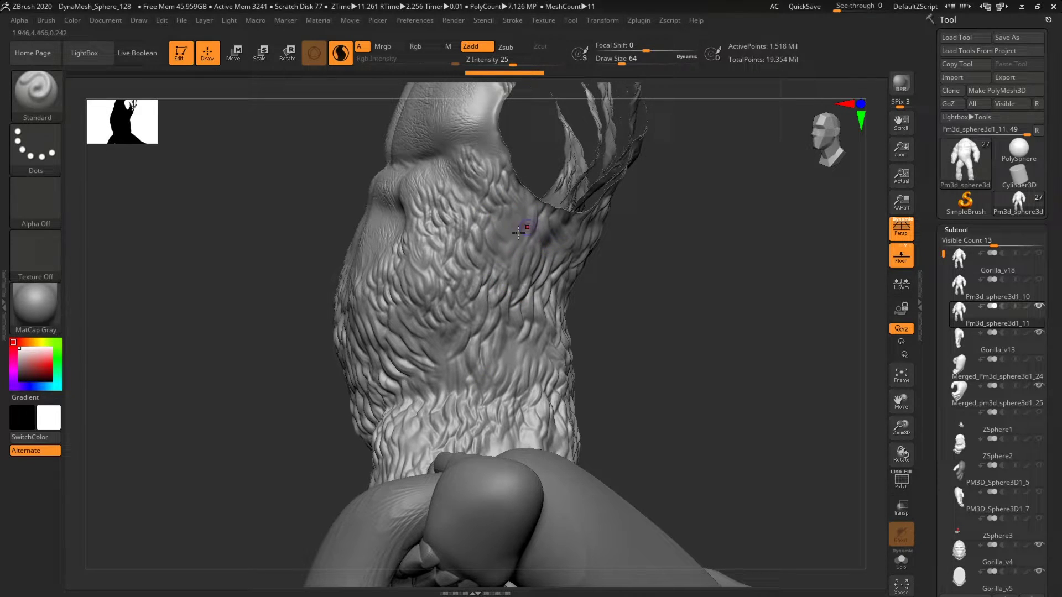
mouse_move(702, 323)
mouse_down()
mouse_move(719, 355)
mouse_move(763, 348)
mouse_move(721, 275)
mouse_move(734, 343)
mouse_up()
alt+drag(704, 387, 636, 199)
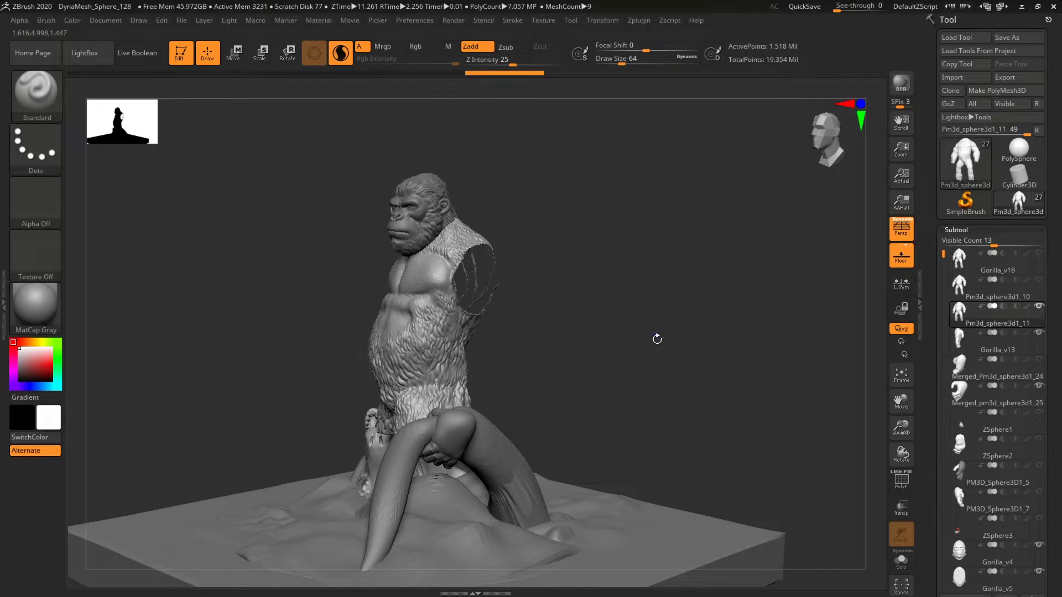
drag(656, 337, 712, 332)
mouse_move(679, 251)
shift+mouse_down()
mouse_move(707, 266)
mouse_move(671, 268)
mouse_move(670, 249)
shift+mouse_up()
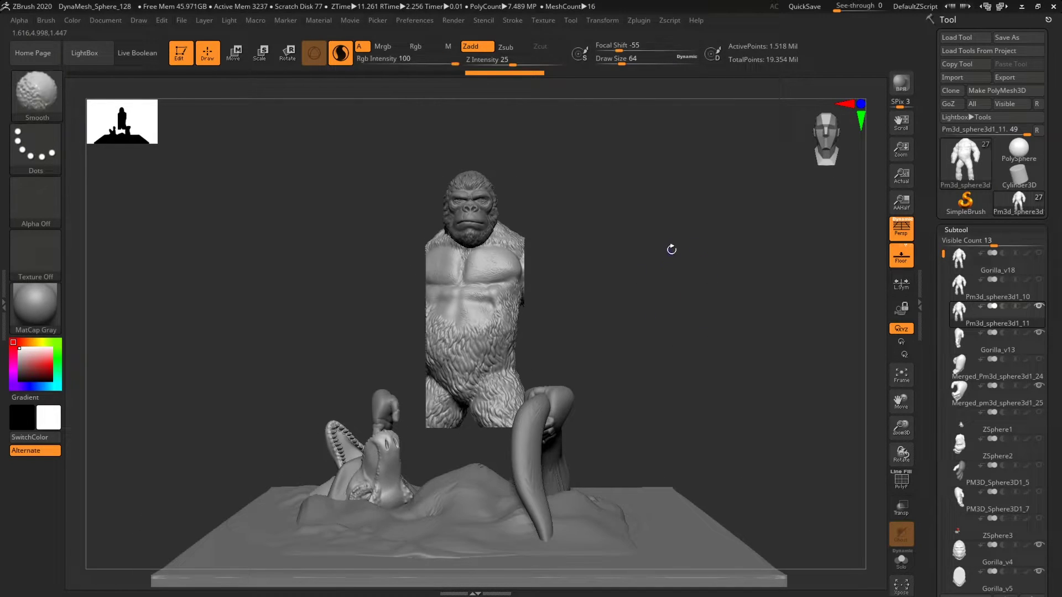
Mask the torso with a rectangle, unhide the whole gorilla, and rotate it back to front.
ctrl+drag(698, 178, 144, 569)
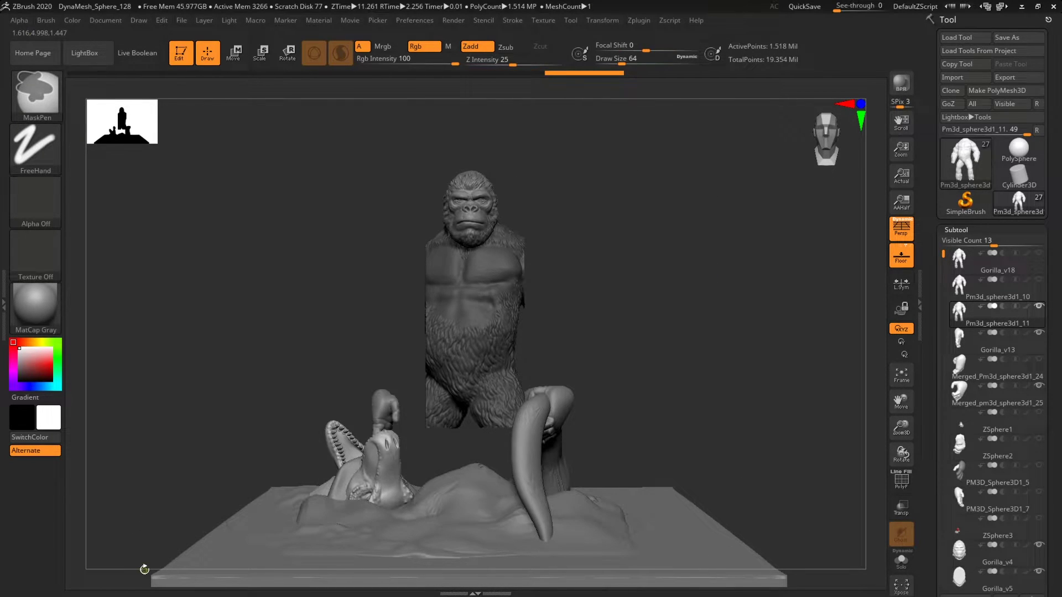
mouse_move(682, 191)
ctrl+shift+mouse_down()
mouse_move(438, 227)
mouse_move(166, 587)
ctrl+shift+mouse_up()
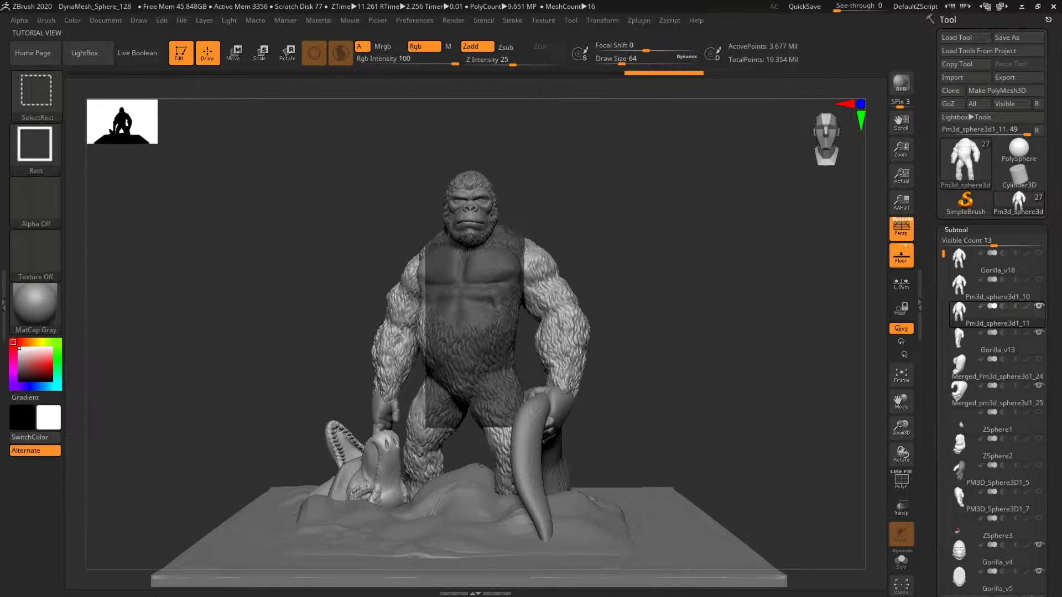
mouse_move(699, 308)
mouse_down()
mouse_move(763, 302)
mouse_move(671, 317)
mouse_move(732, 321)
mouse_move(717, 321)
mouse_up()
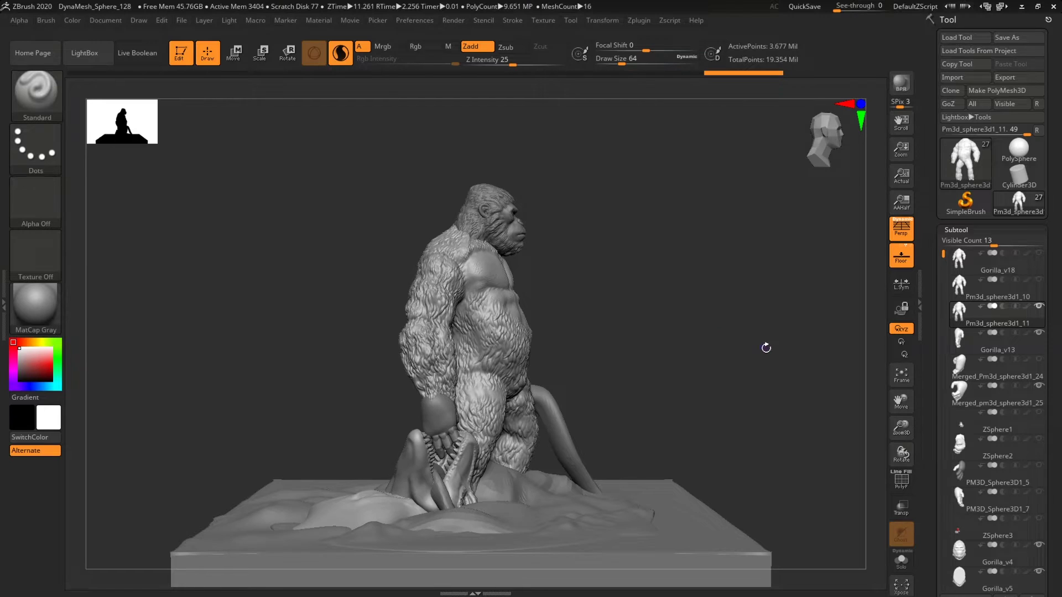
mouse_move(765, 347)
mouse_down()
mouse_move(732, 367)
mouse_move(719, 356)
mouse_up()
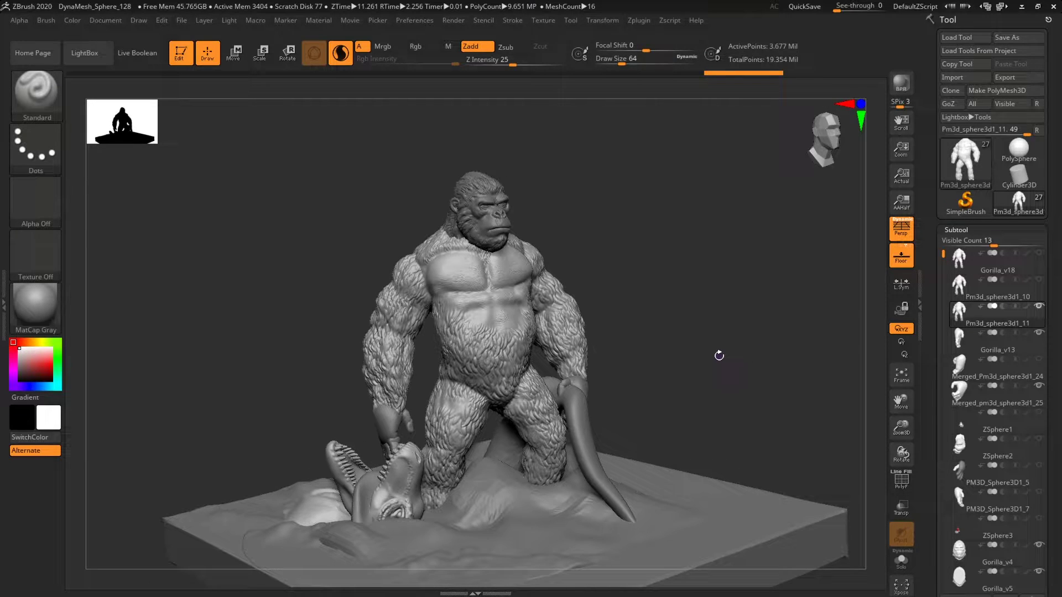
Replace the gorilla with a fresh PolySphere.
click(1019, 149)
key(ctrl)
key(ctrl+shift)
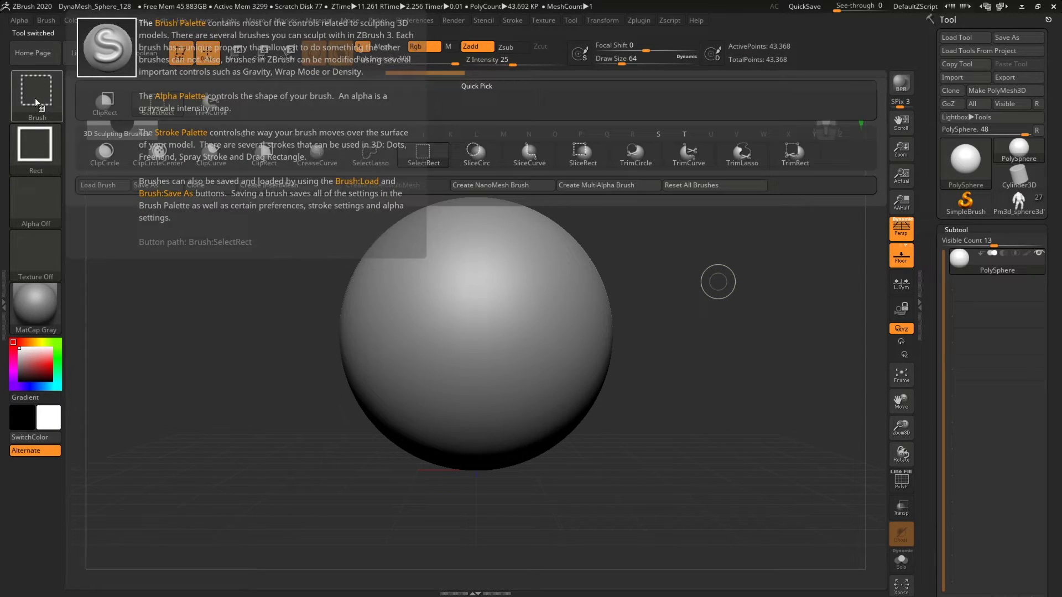
Try SliceCurve from the brush Quick Pick, then make TrimRect the current brush.
mouse_move(54, 147)
key(b)
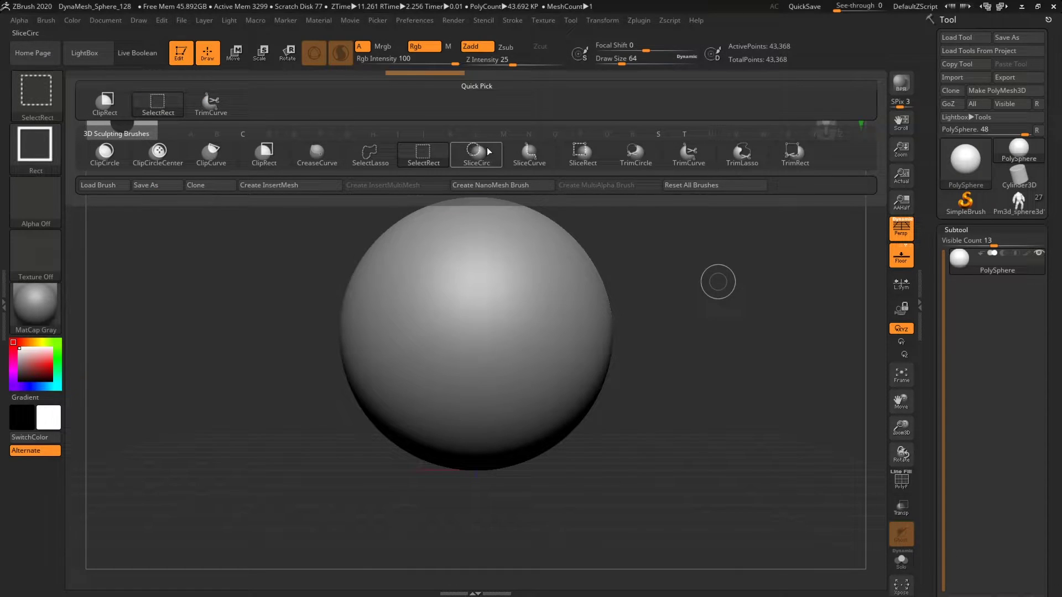
mouse_move(489, 151)
mouse_move(744, 155)
click(529, 154)
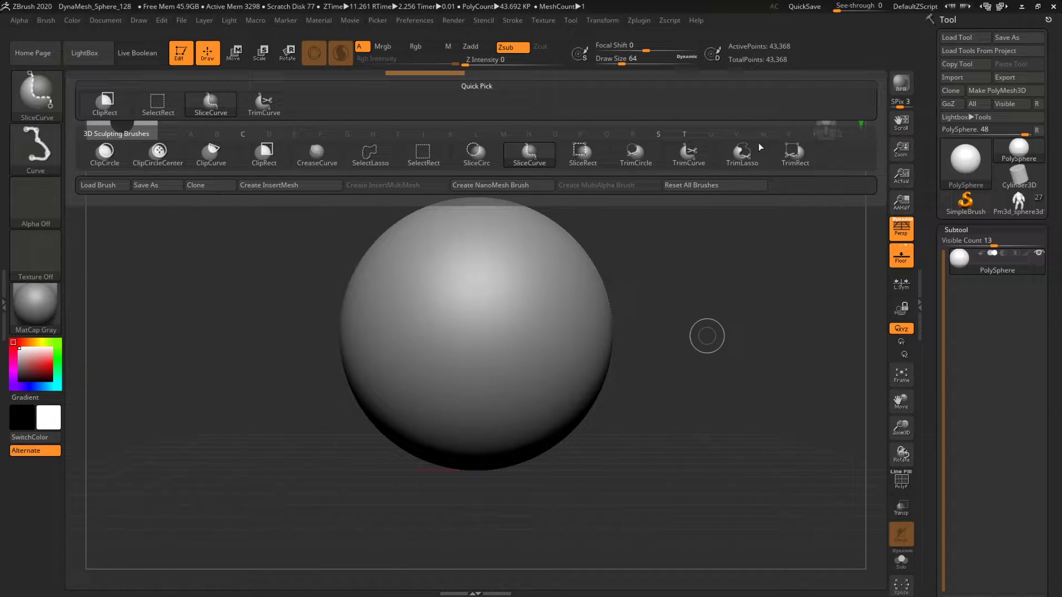
click(794, 152)
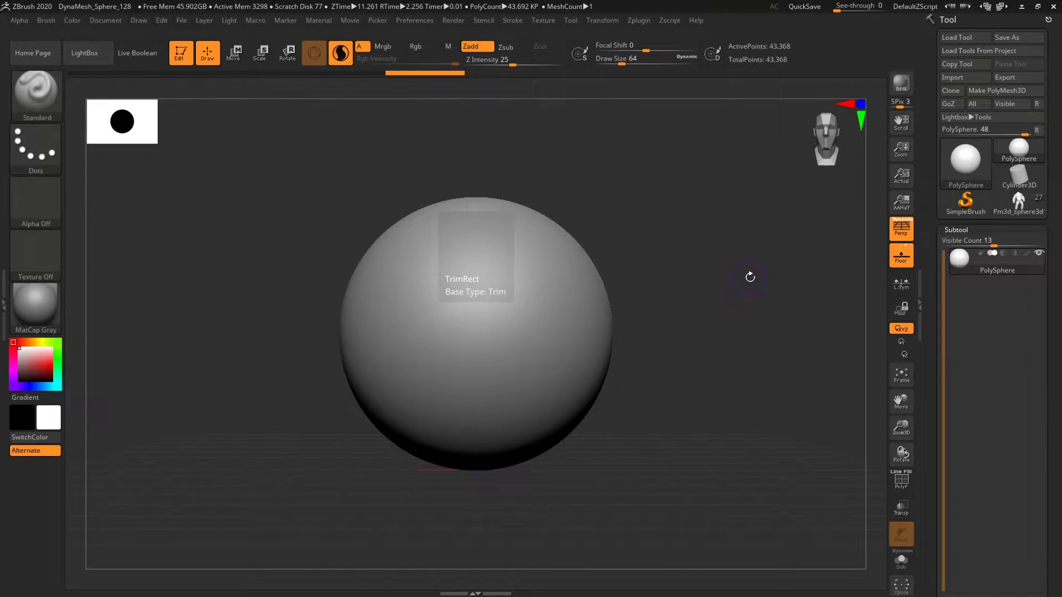
key(ctrl)
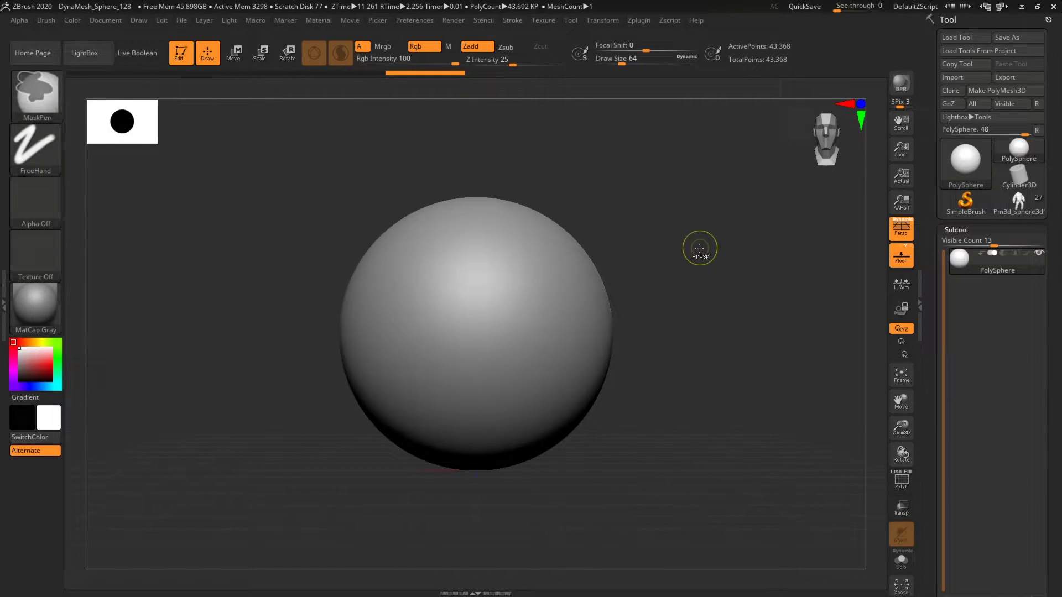
key(ctrl+shift)
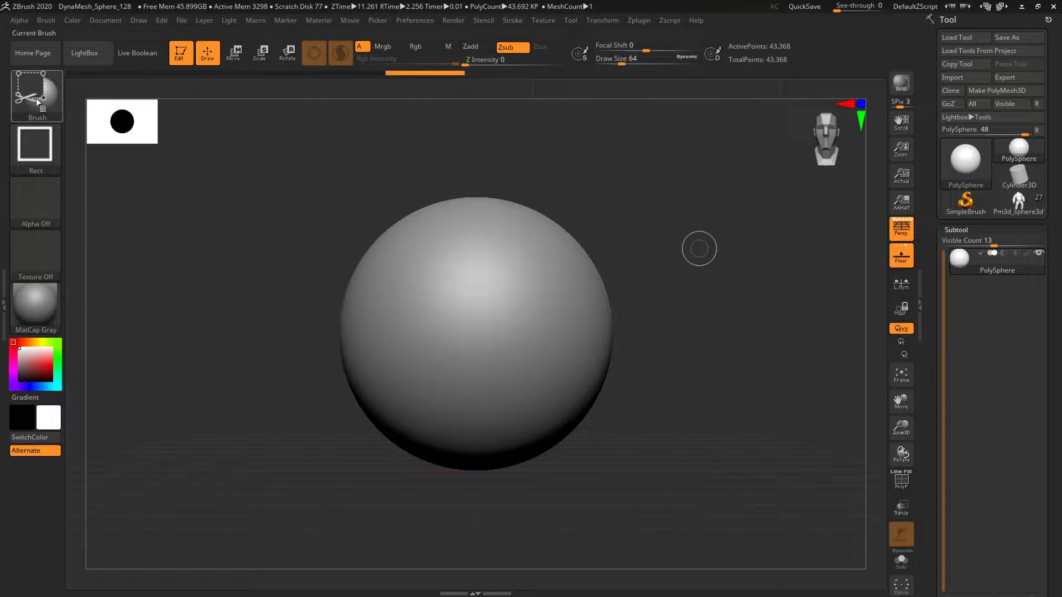
mouse_move(709, 187)
ctrl+shift+mouse_down()
mouse_move(595, 227)
mouse_move(421, 543)
mouse_move(489, 517)
mouse_move(481, 481)
ctrl+shift+mouse_up()
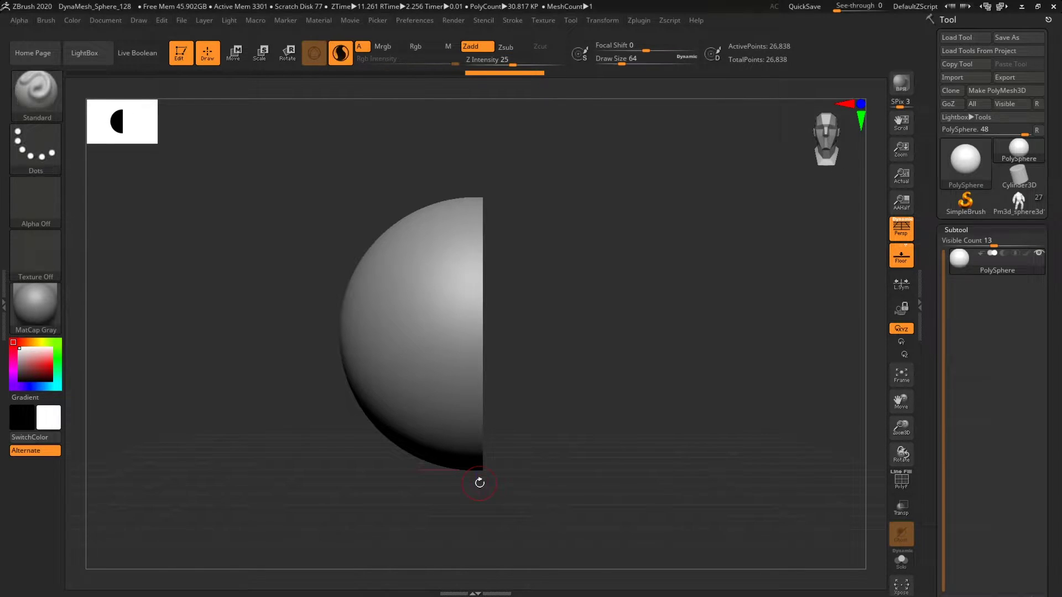
mouse_move(752, 408)
mouse_down()
mouse_move(711, 417)
mouse_move(763, 427)
mouse_move(702, 376)
mouse_move(771, 401)
mouse_move(754, 405)
mouse_up()
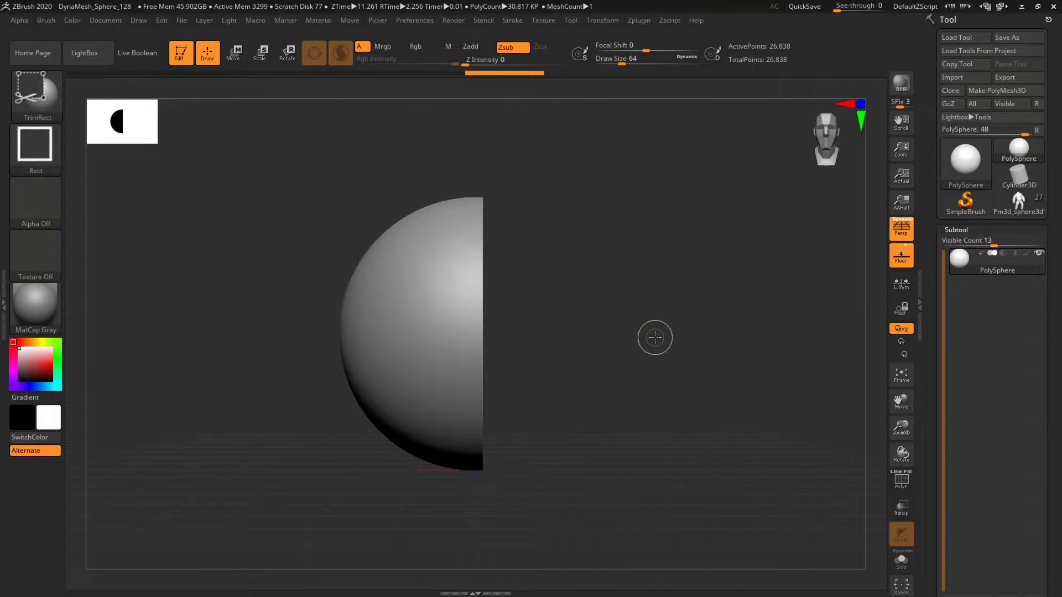
ctrl+shift+drag(655, 337, 271, 514)
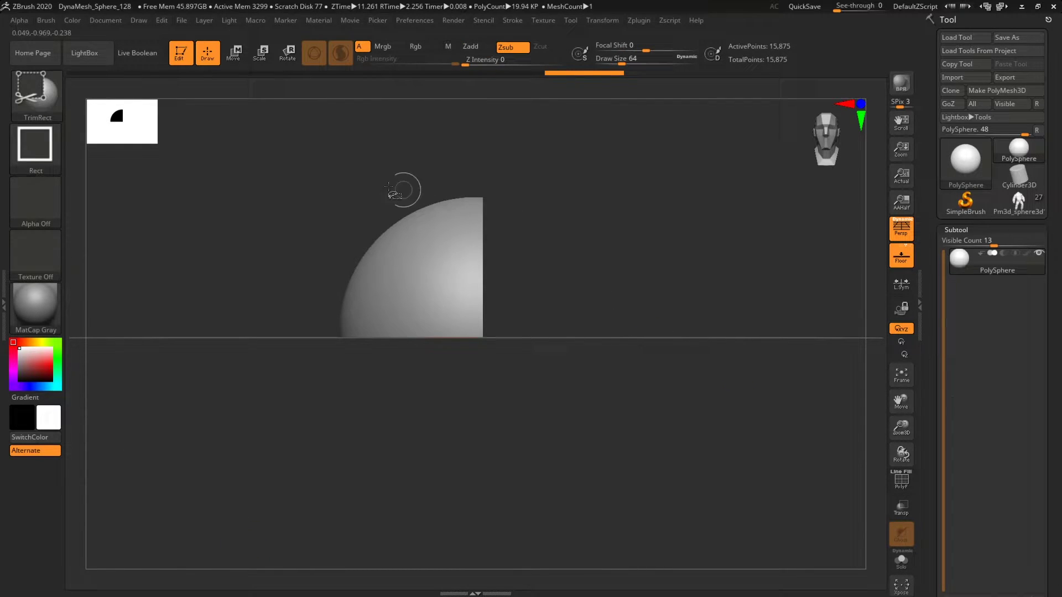
mouse_move(342, 159)
ctrl+shift+mouse_down()
mouse_move(548, 260)
mouse_move(578, 416)
mouse_move(664, 374)
mouse_move(674, 314)
mouse_move(672, 375)
mouse_move(641, 365)
mouse_move(663, 384)
mouse_move(623, 372)
mouse_move(666, 365)
mouse_move(647, 353)
ctrl+shift+mouse_up()
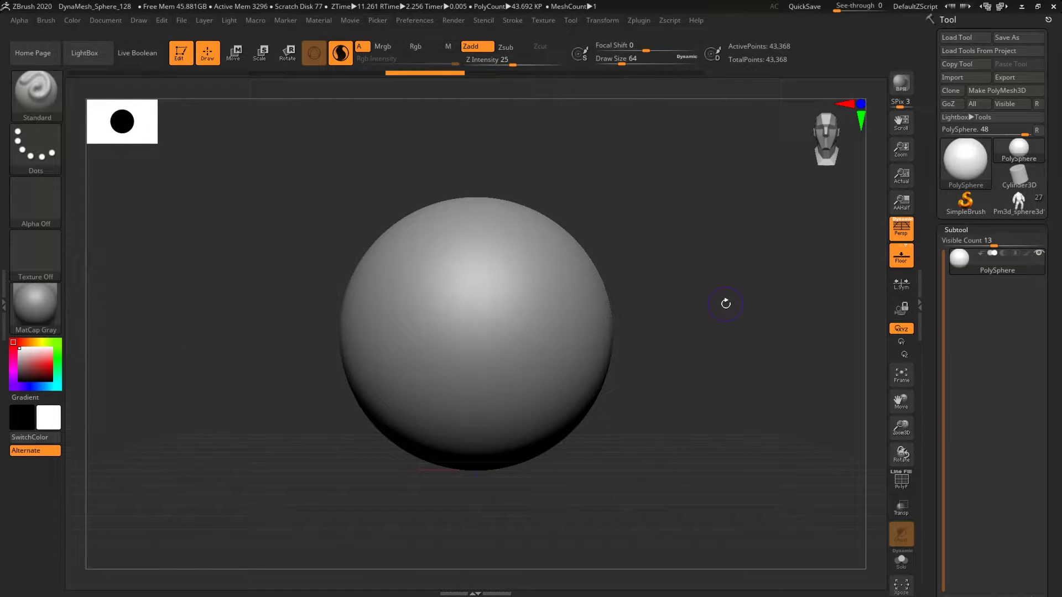
Trim the sphere with a rectangle, inspect the cut from below and the sides, then return to front view.
mouse_move(755, 294)
ctrl+shift+mouse_down()
mouse_move(467, 516)
mouse_move(482, 531)
mouse_move(353, 524)
mouse_move(277, 491)
mouse_move(214, 396)
mouse_move(224, 423)
mouse_move(193, 390)
mouse_move(327, 323)
mouse_move(490, 362)
mouse_move(239, 371)
mouse_move(293, 505)
mouse_move(491, 473)
mouse_move(487, 517)
mouse_move(396, 490)
mouse_move(382, 509)
ctrl+shift+mouse_up()
drag(575, 497, 728, 429)
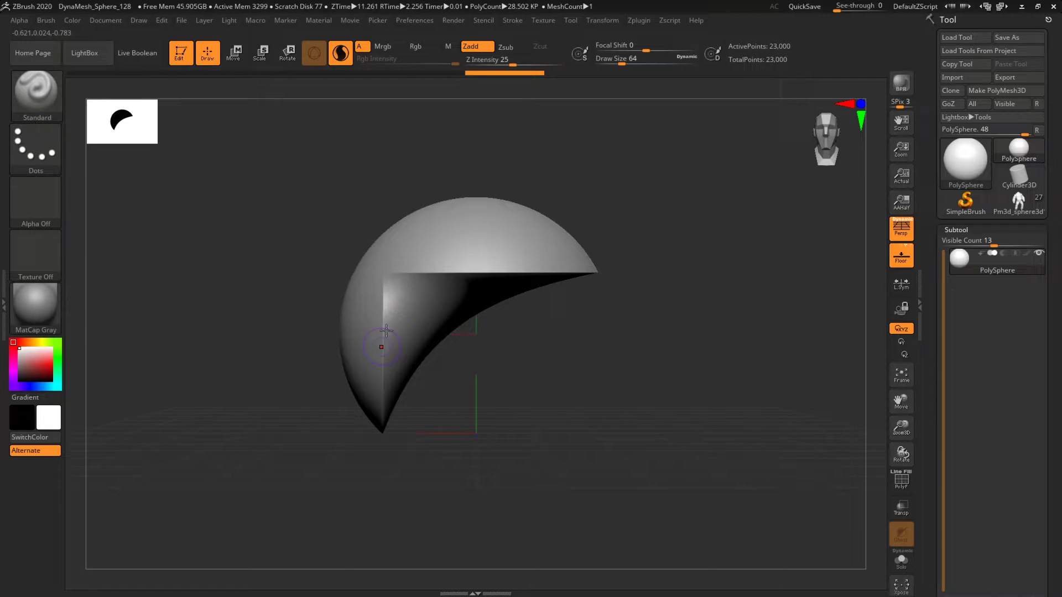
drag(606, 381, 365, 264)
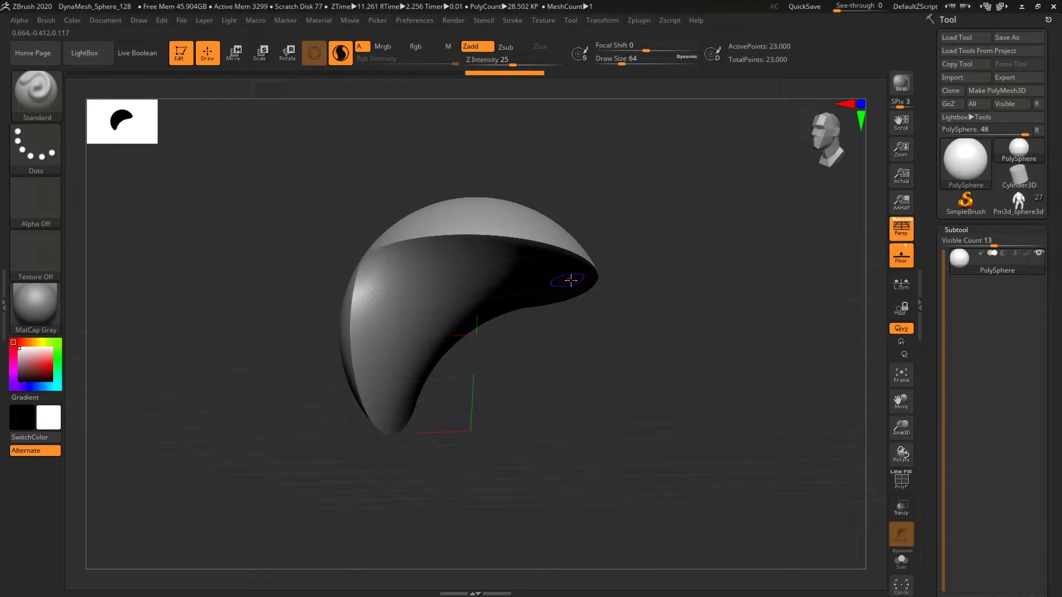
drag(516, 311, 635, 431)
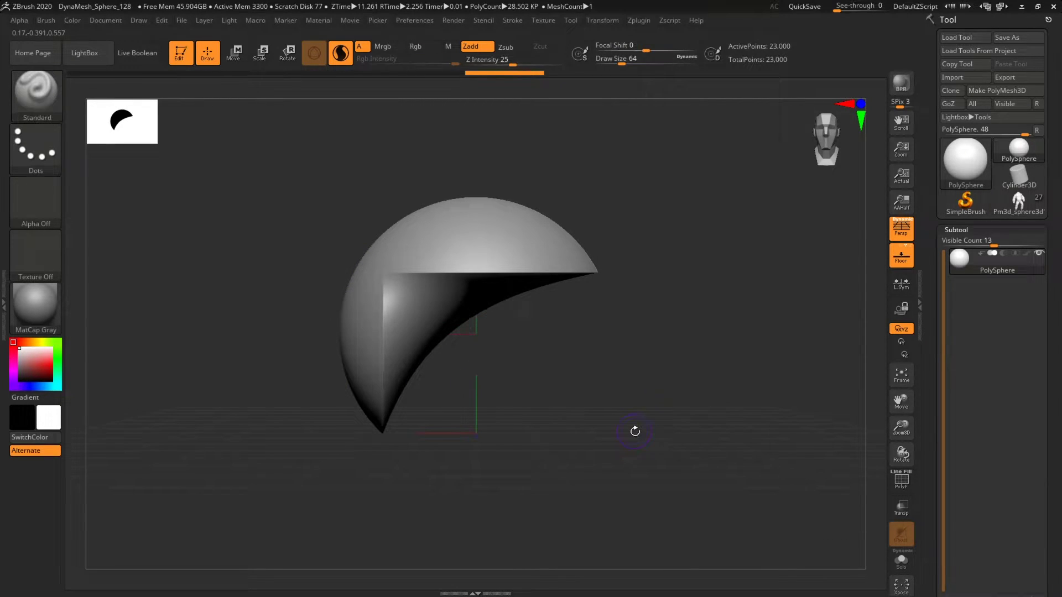
mouse_move(693, 391)
alt+mouse_down()
mouse_move(697, 418)
mouse_move(668, 383)
mouse_move(711, 403)
mouse_move(669, 420)
mouse_move(633, 375)
mouse_move(672, 338)
mouse_move(651, 311)
mouse_move(689, 382)
alt+mouse_up()
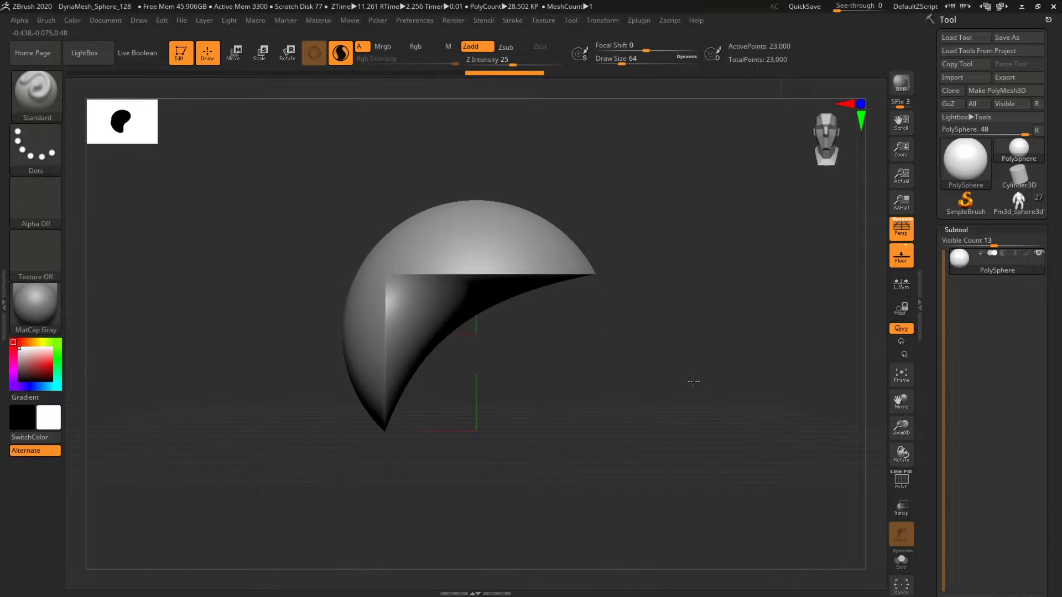
drag(640, 265, 583, 237)
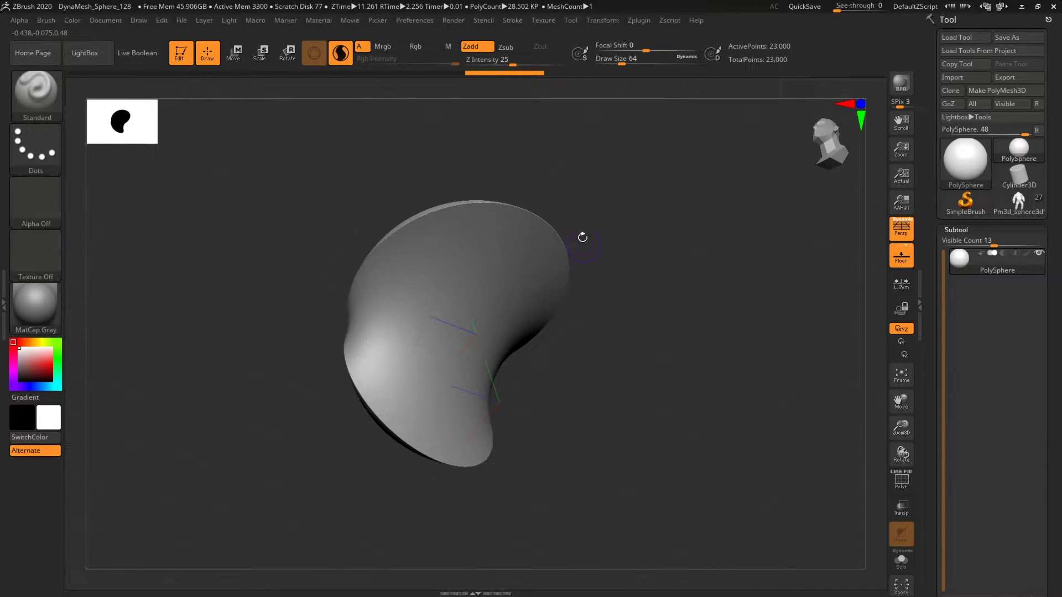
drag(342, 342, 645, 294)
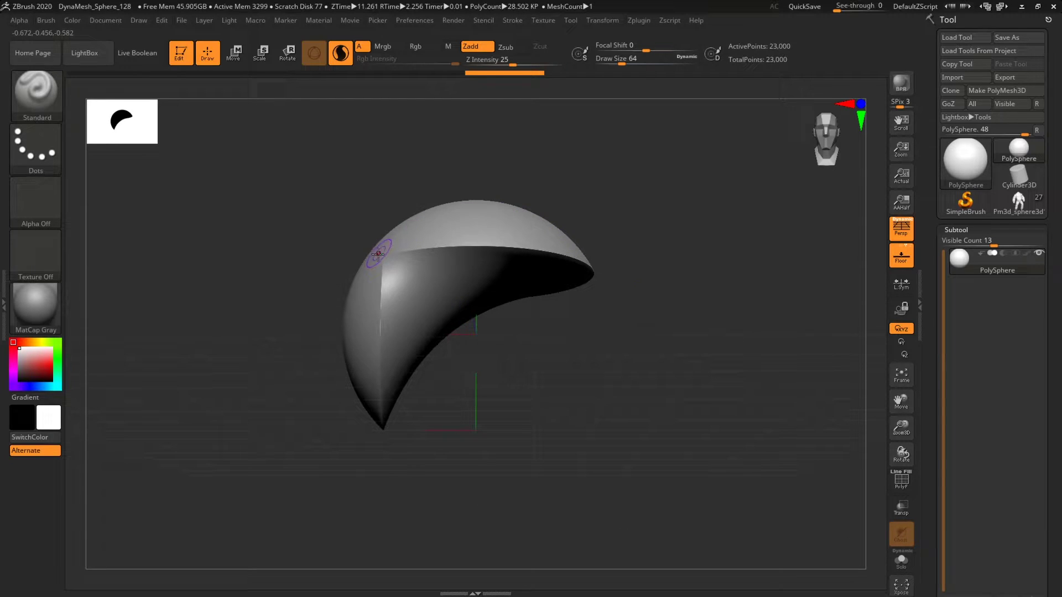
drag(653, 359, 593, 294)
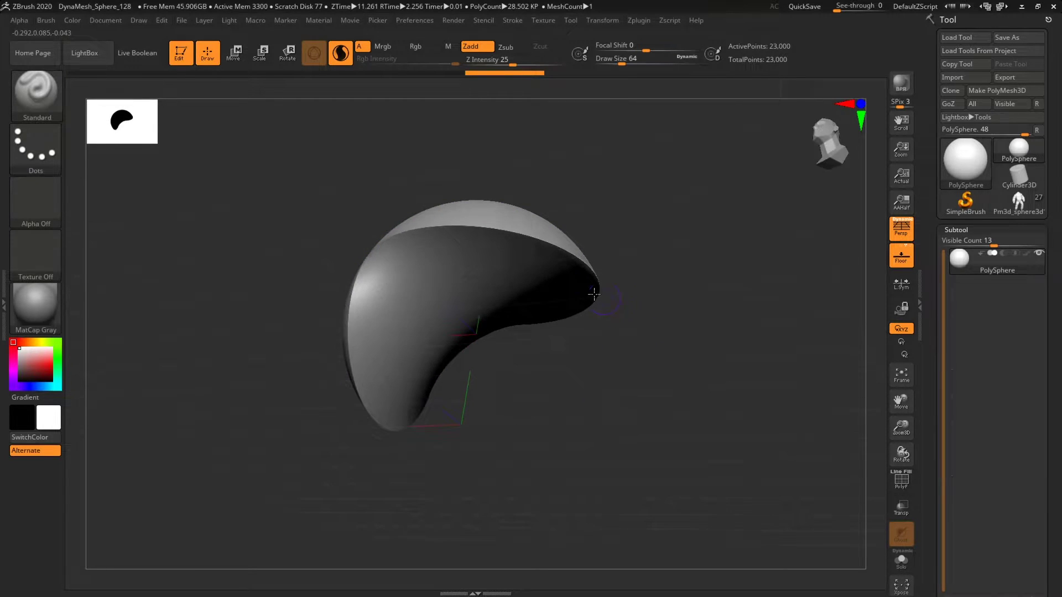
mouse_move(649, 355)
mouse_down()
mouse_move(708, 350)
mouse_move(647, 364)
mouse_up()
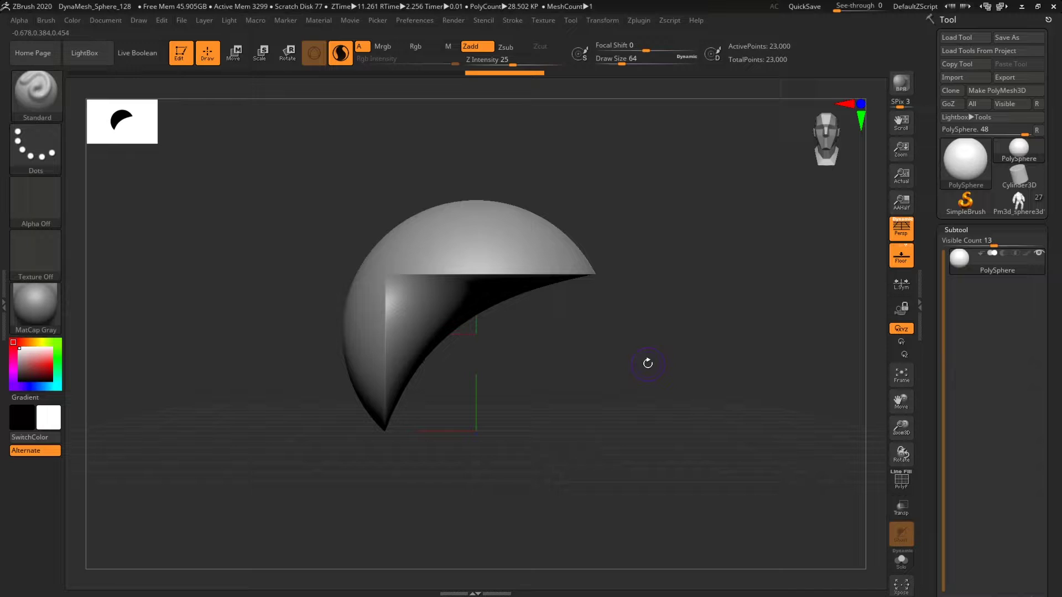
Restore the whole sphere and choose the TrimLasso brush.
ctrl+shift+click(647, 363)
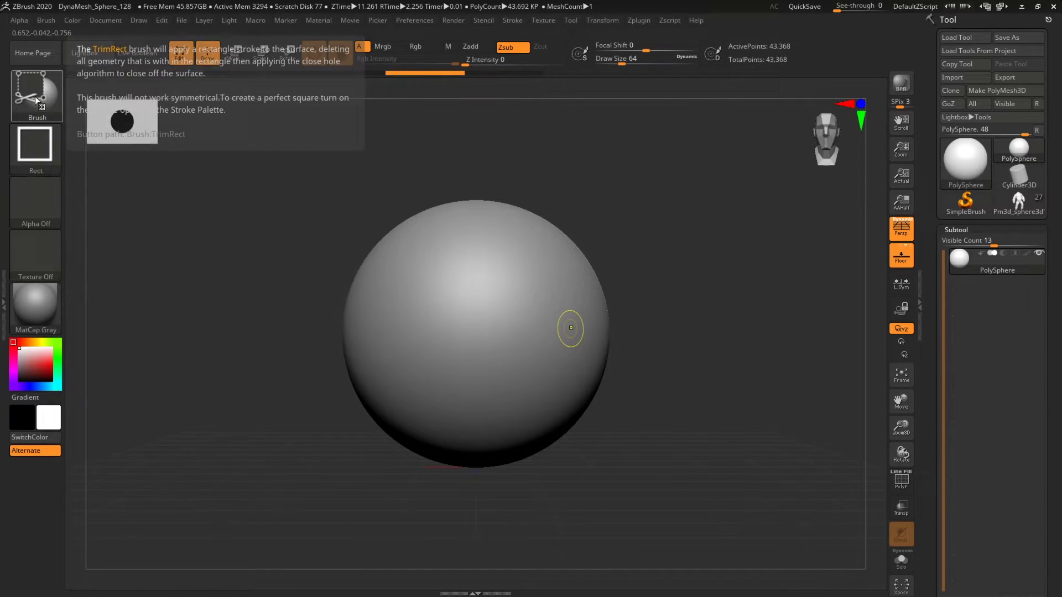
ctrl+shift+click(38, 98)
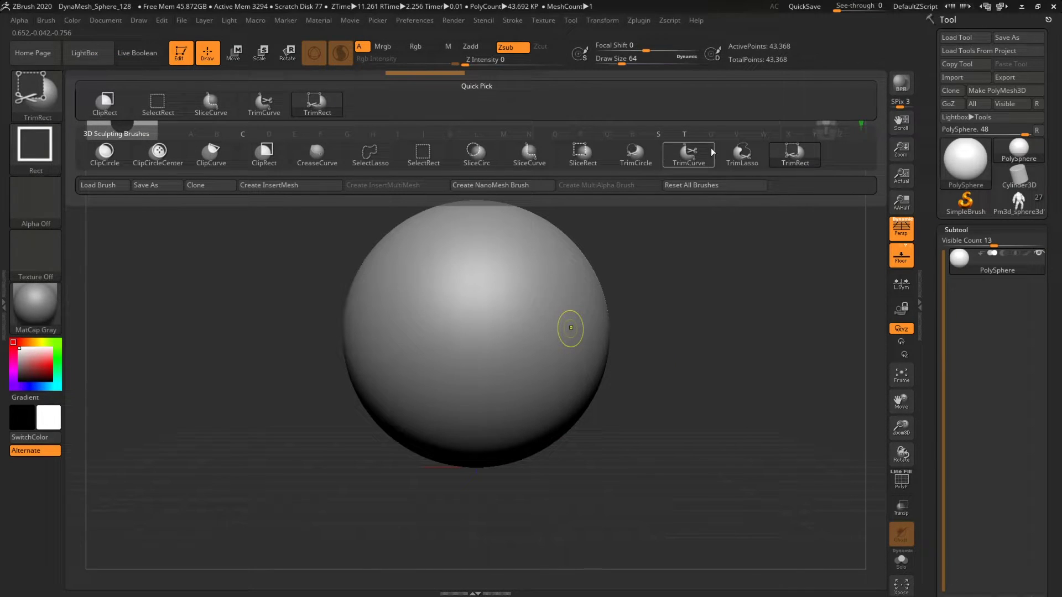
click(744, 159)
Lasso-trim the sphere down to a thin left sliver, then undo both trims.
mouse_move(674, 240)
ctrl+shift+mouse_down()
mouse_move(492, 349)
mouse_move(704, 454)
mouse_move(737, 284)
ctrl+shift+mouse_up()
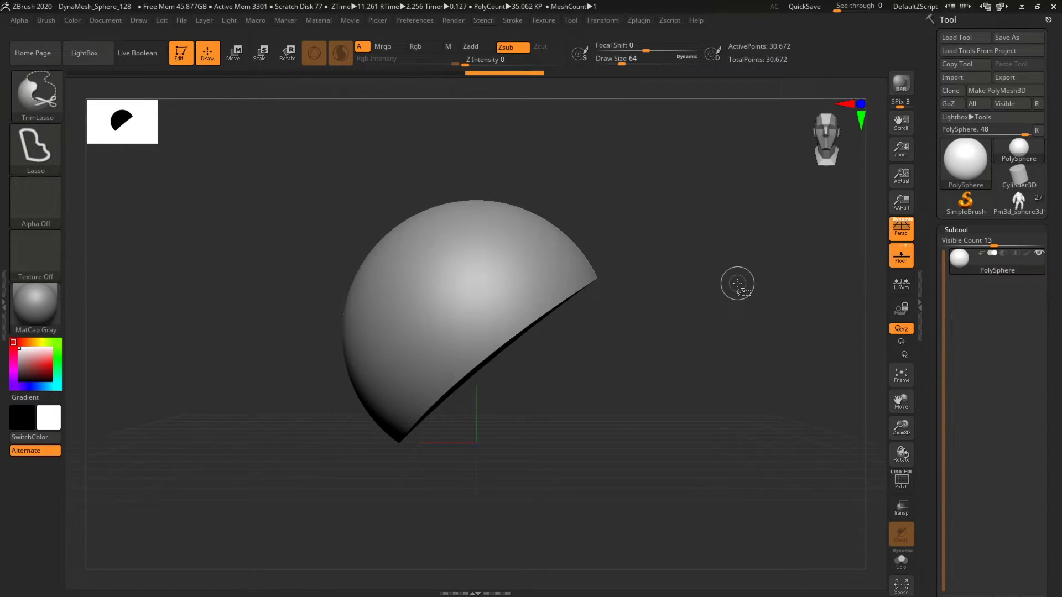
mouse_move(657, 166)
ctrl+shift+mouse_down()
mouse_move(671, 380)
mouse_move(719, 406)
mouse_move(704, 383)
ctrl+shift+mouse_up()
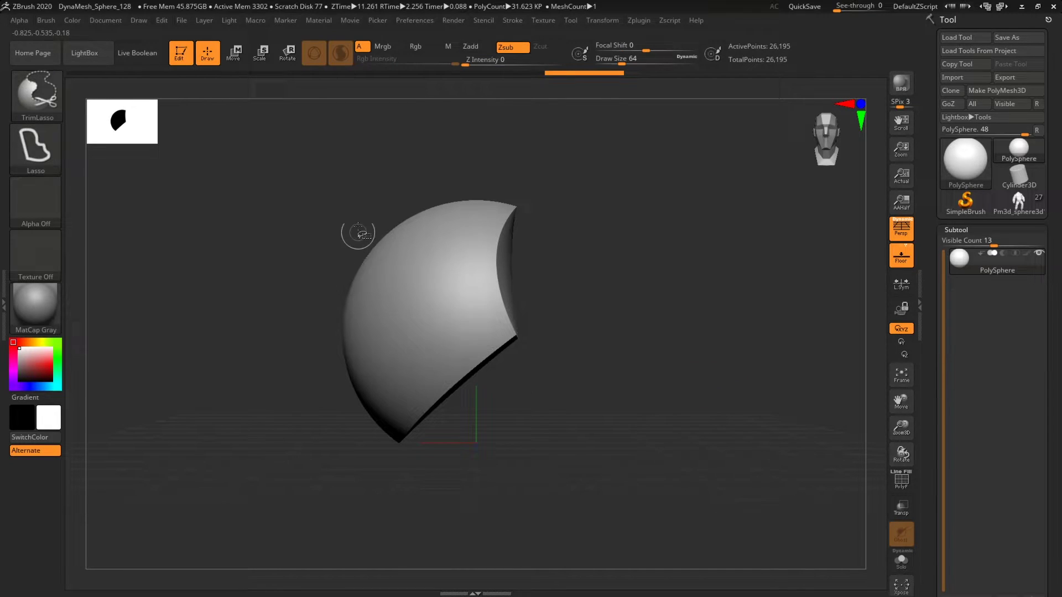
mouse_move(356, 230)
ctrl+shift+mouse_down()
mouse_move(244, 221)
mouse_move(275, 367)
ctrl+shift+mouse_up()
key(ctrl+z)
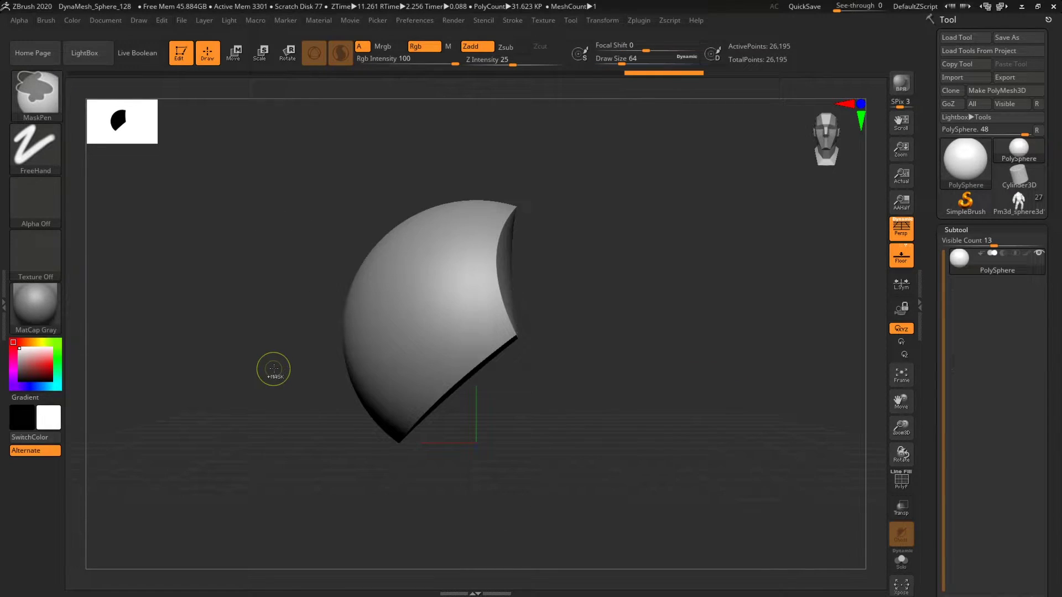
key(ctrl+z)
key(ctrl+z)
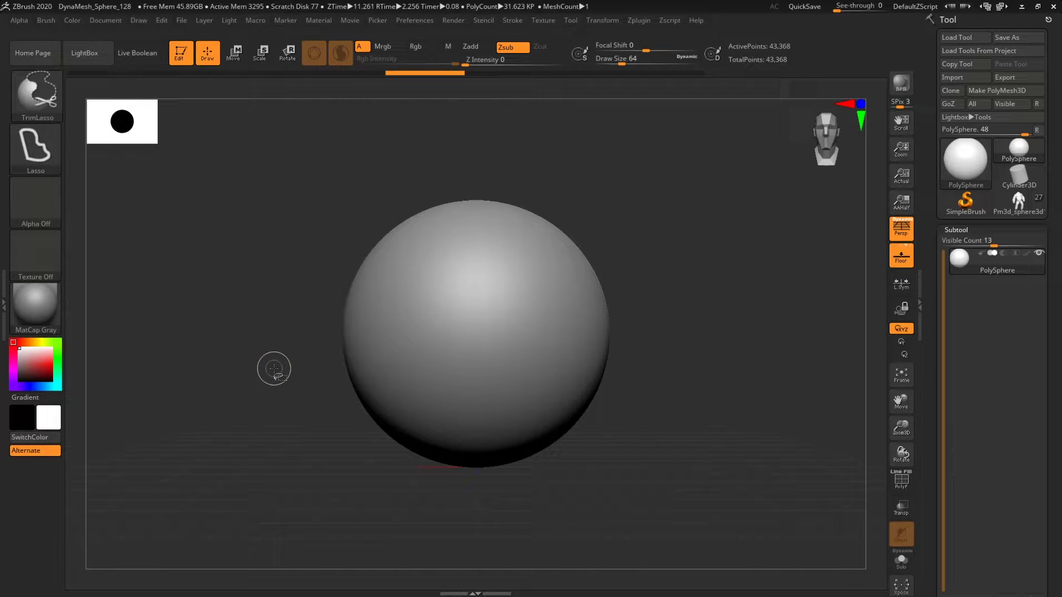
Choose TrimCurve, cut away the sphere's lower half, then undo the cut.
ctrl+shift+click(31, 96)
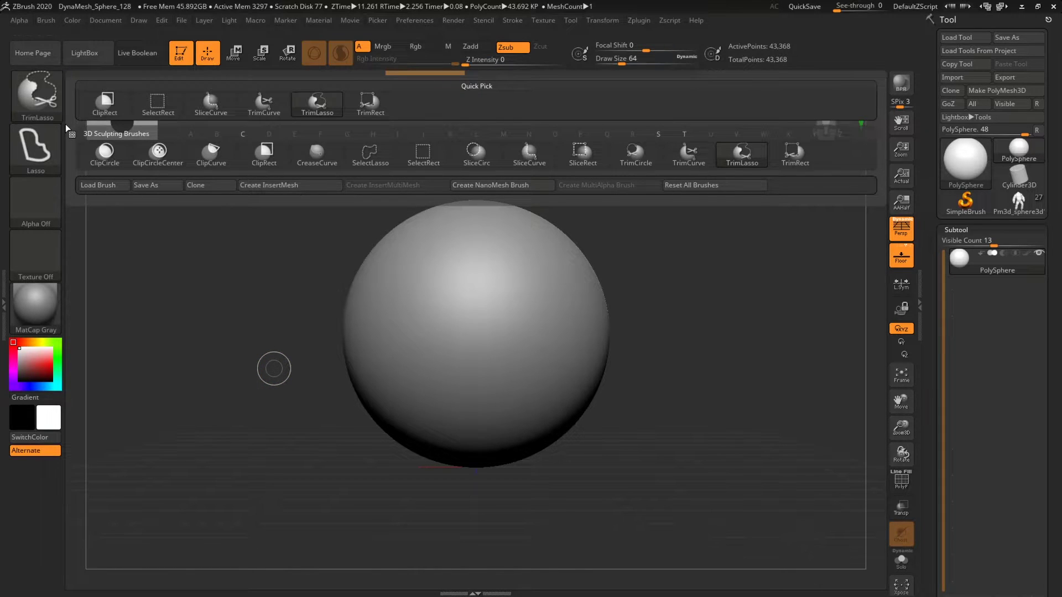
click(699, 157)
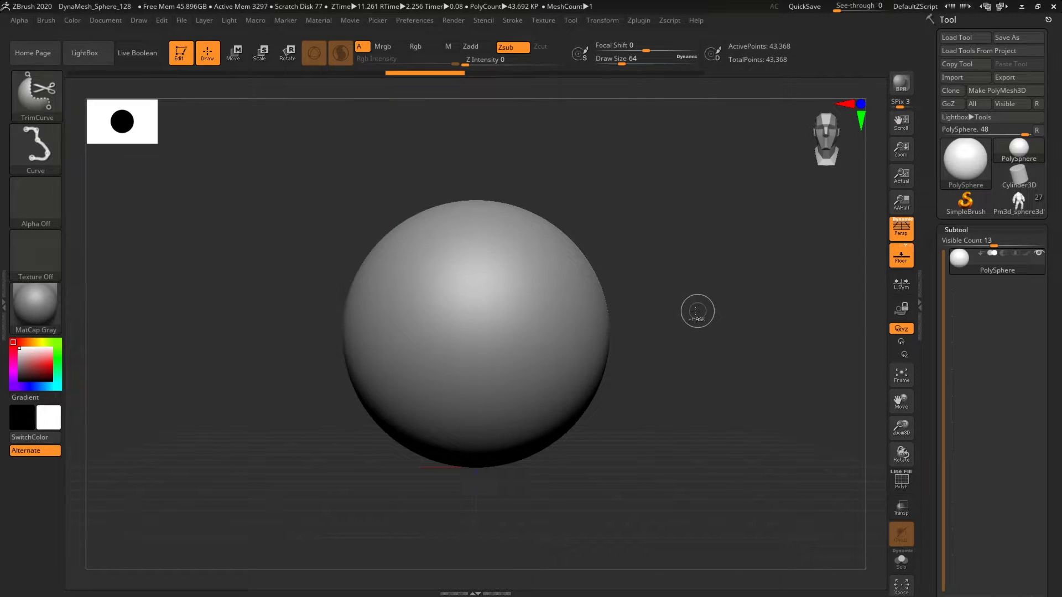
ctrl+shift+drag(656, 255, 238, 431)
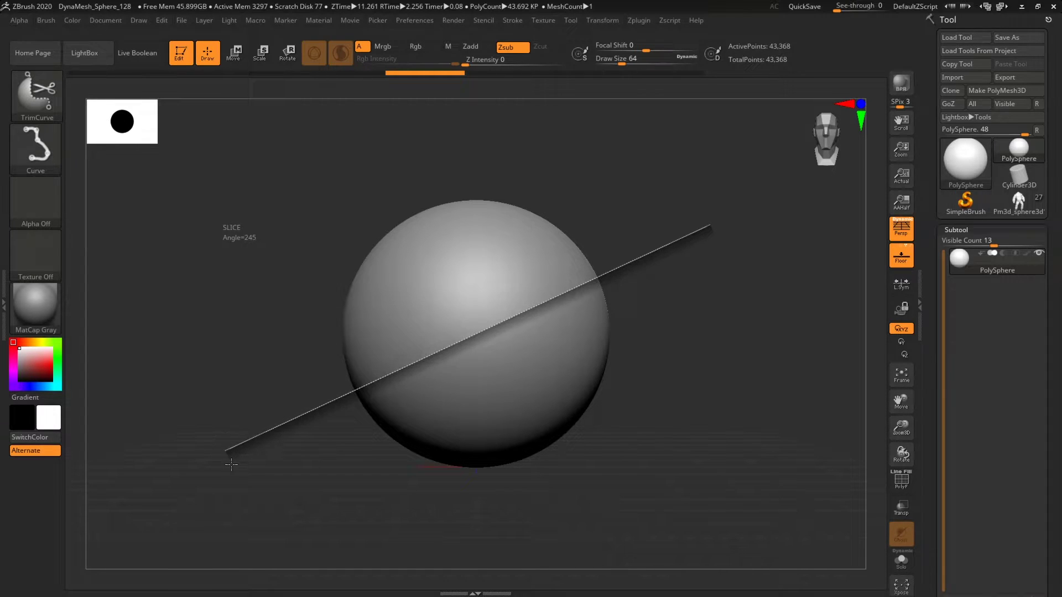
ctrl+shift+drag(231, 465, 249, 449)
mouse_move(243, 447)
ctrl+shift+mouse_down()
mouse_move(748, 327)
mouse_move(761, 274)
mouse_move(735, 332)
mouse_move(753, 327)
ctrl+shift+mouse_up()
key(ctrl+z)
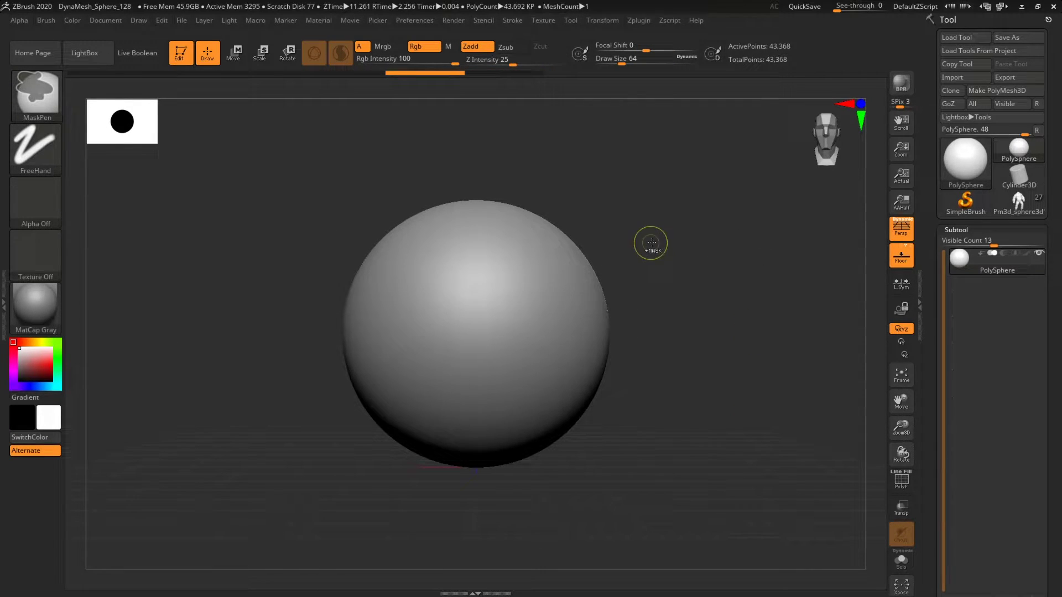
Trim along a curve bent around the lower left, then orbit to inspect it.
key(ctrl+shift)
ctrl+shift+drag(677, 230, 497, 304)
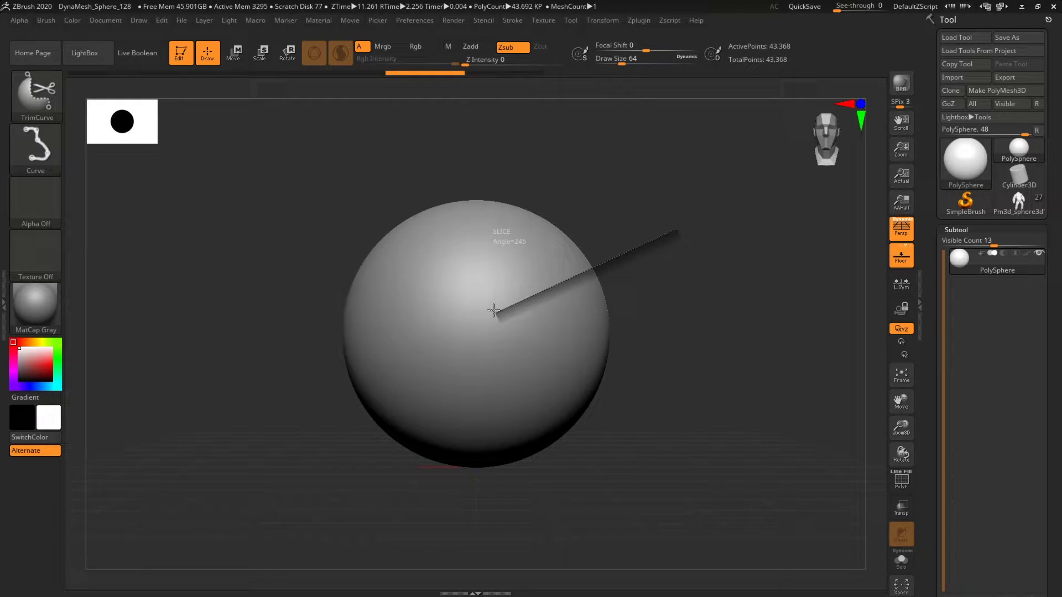
ctrl+shift+drag(494, 311, 476, 364)
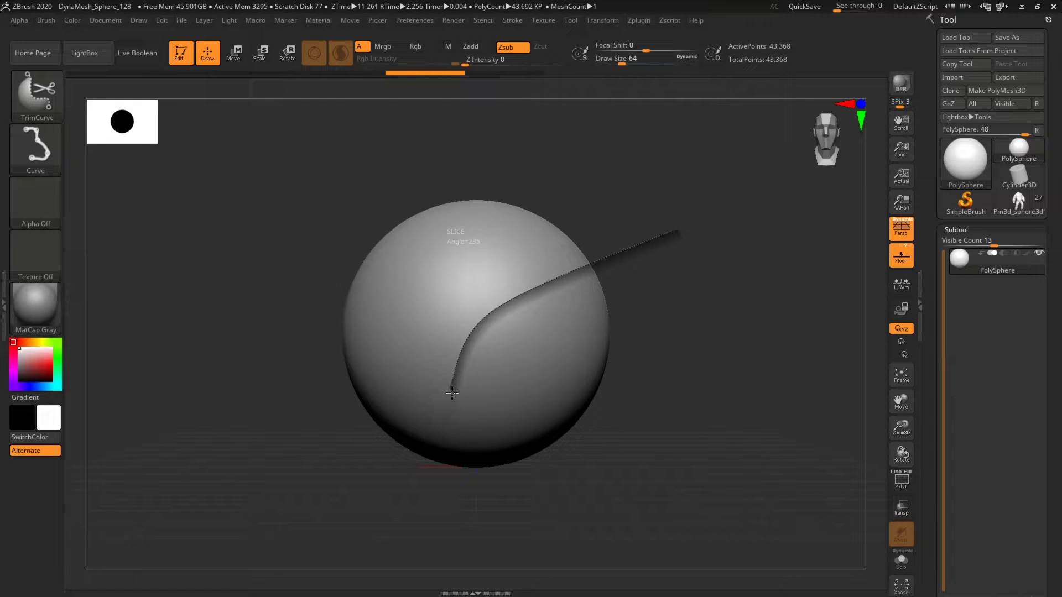
mouse_move(451, 392)
mouse_down()
mouse_move(449, 362)
mouse_move(463, 358)
mouse_move(441, 429)
mouse_move(339, 444)
mouse_move(218, 396)
mouse_move(343, 509)
mouse_move(459, 529)
mouse_move(238, 335)
mouse_move(279, 461)
mouse_move(237, 434)
mouse_up()
mouse_move(687, 429)
mouse_down()
mouse_move(702, 398)
mouse_move(622, 401)
mouse_move(687, 444)
mouse_move(699, 427)
mouse_move(664, 446)
mouse_up()
Undo the curved trim and switch to the SliceCurve brush.
key(ctrl+z)
key(ctrl+shift)
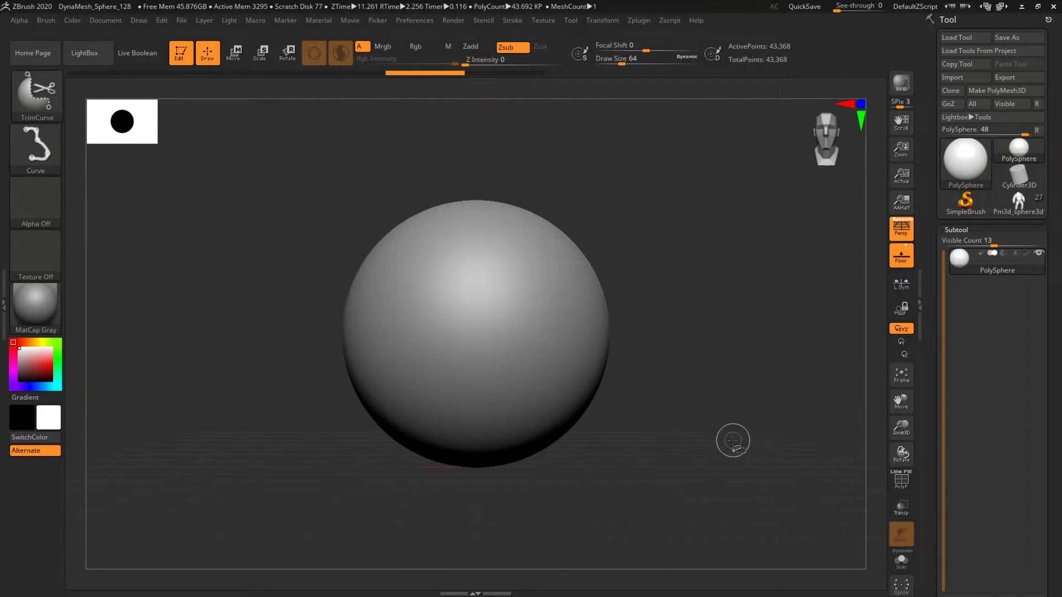
click(36, 108)
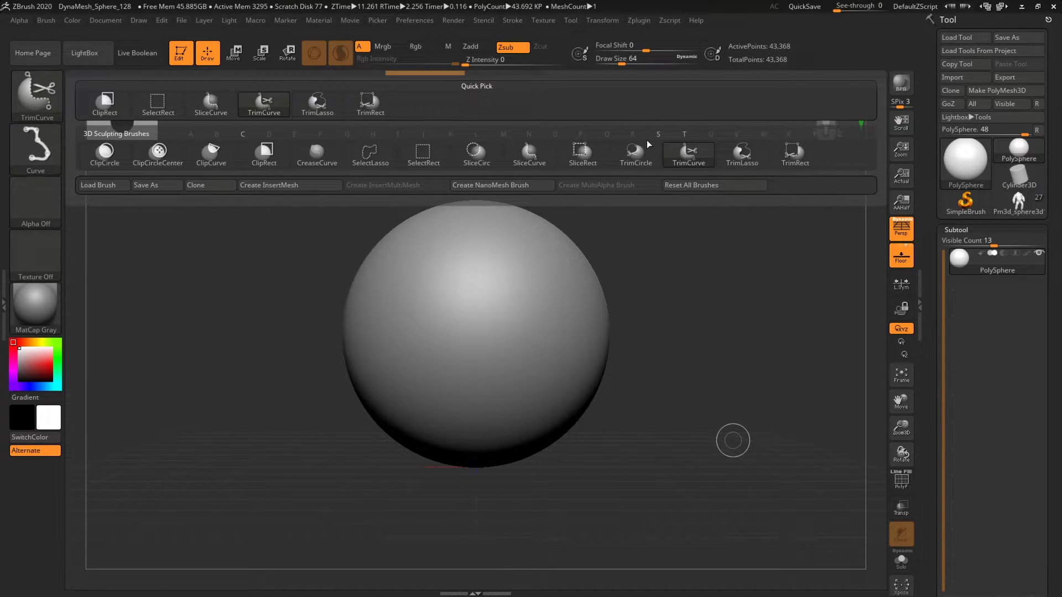
mouse_move(542, 152)
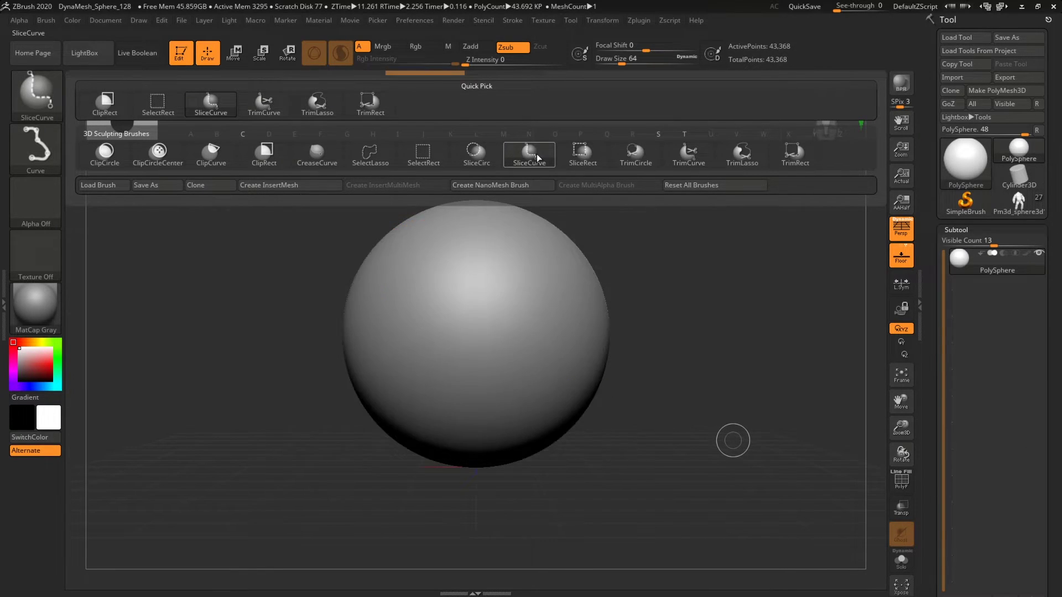
click(529, 157)
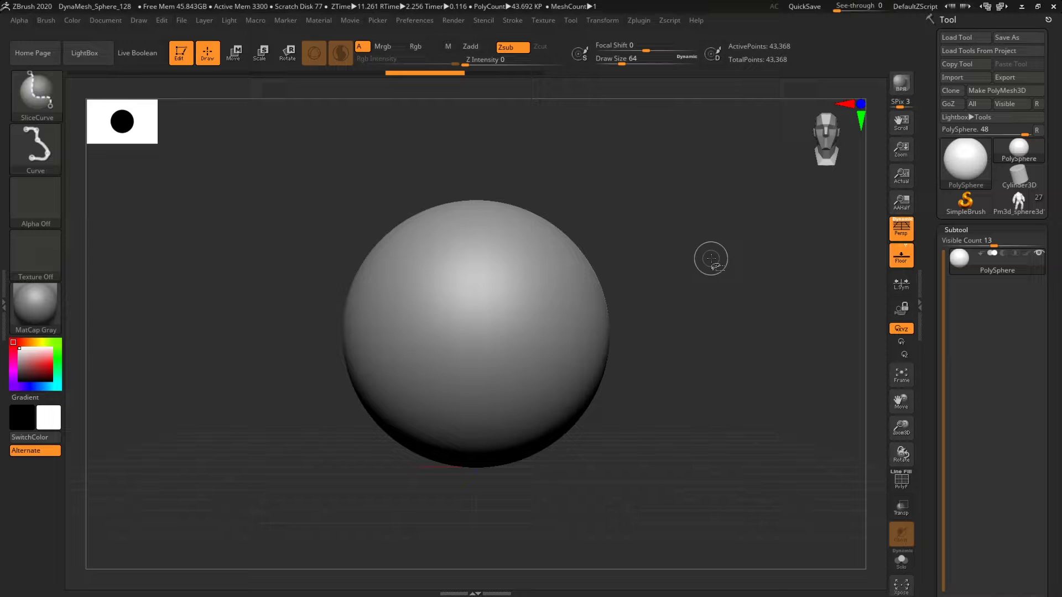
Test a diagonal slice, turn on Draw Polyframe for polygroup colours, then undo it.
ctrl+shift+drag(722, 254, 227, 422)
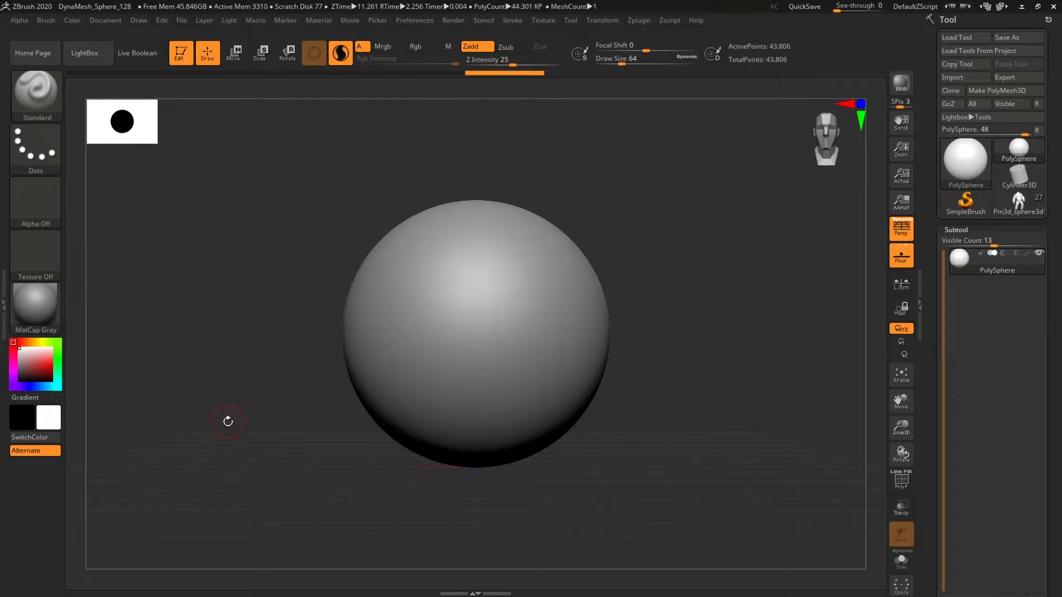
mouse_move(710, 437)
alt+mouse_down()
mouse_move(741, 486)
mouse_move(742, 455)
mouse_move(699, 407)
alt+mouse_up()
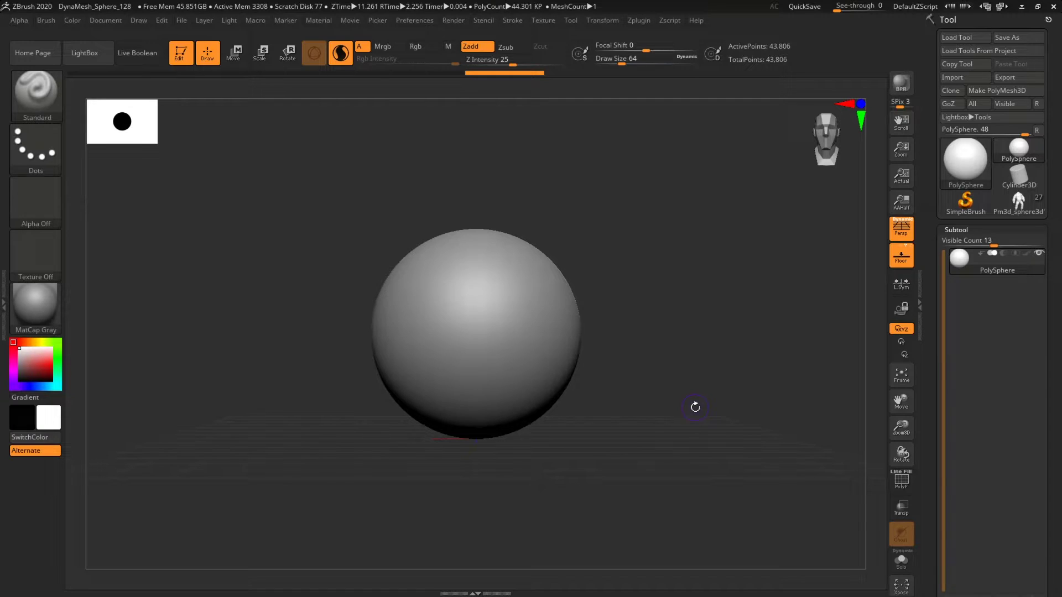
click(902, 480)
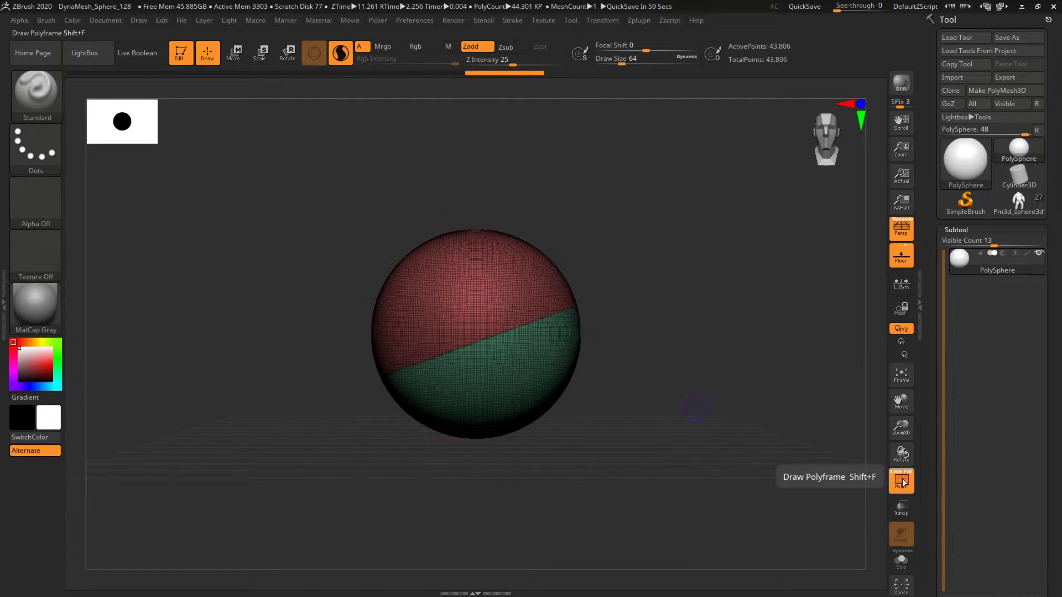
key(ctrl+z)
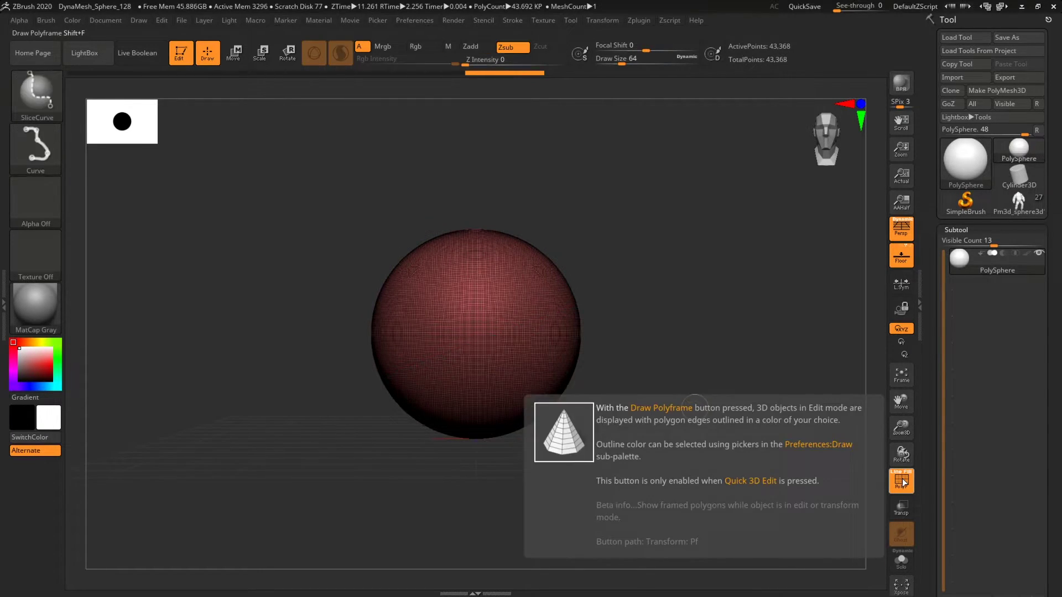
Undo two trial slices, then cut one final diagonal slice into two polygroups.
ctrl+shift+drag(628, 255, 310, 437)
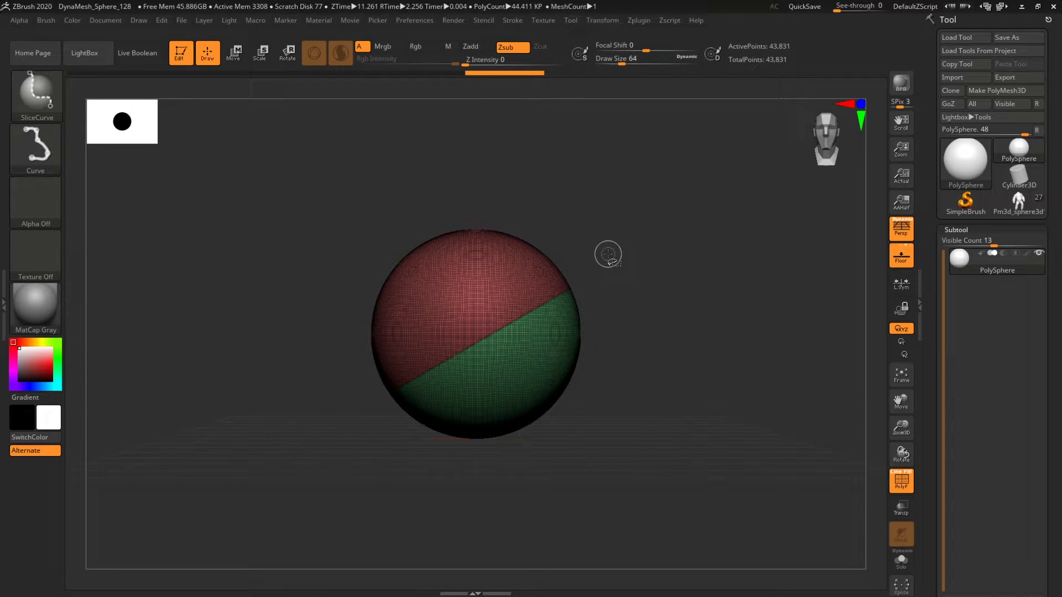
ctrl+shift+drag(607, 251, 266, 382)
alt+drag(657, 353, 658, 406)
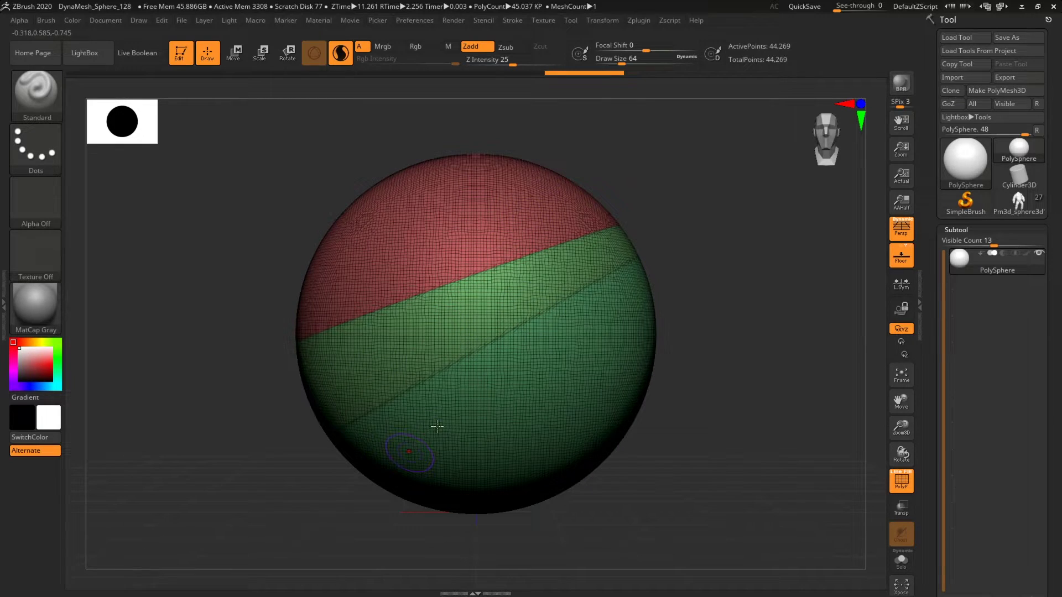
key(ctrl+z)
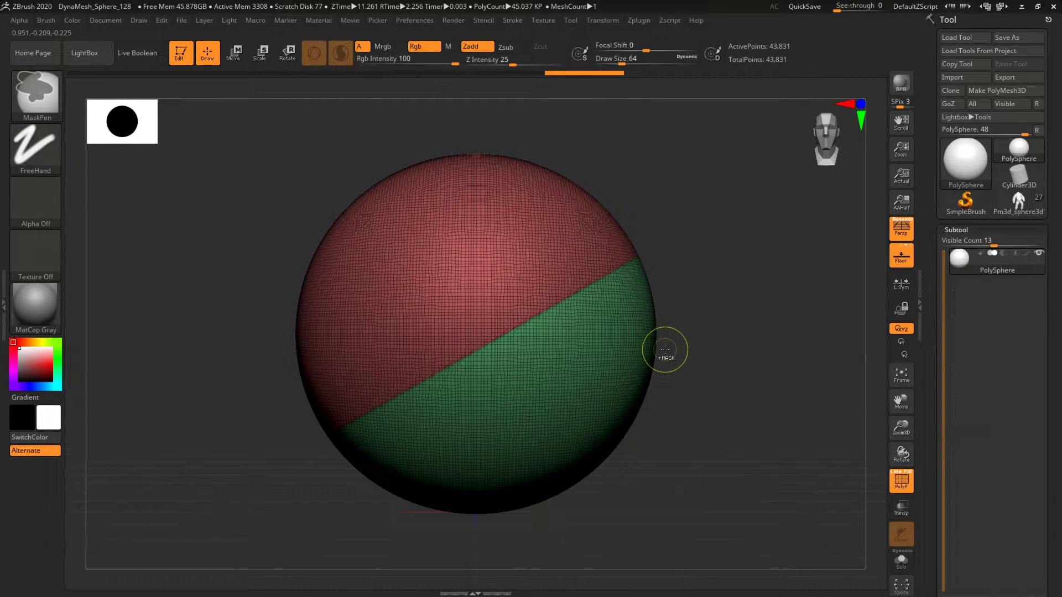
key(ctrl+z)
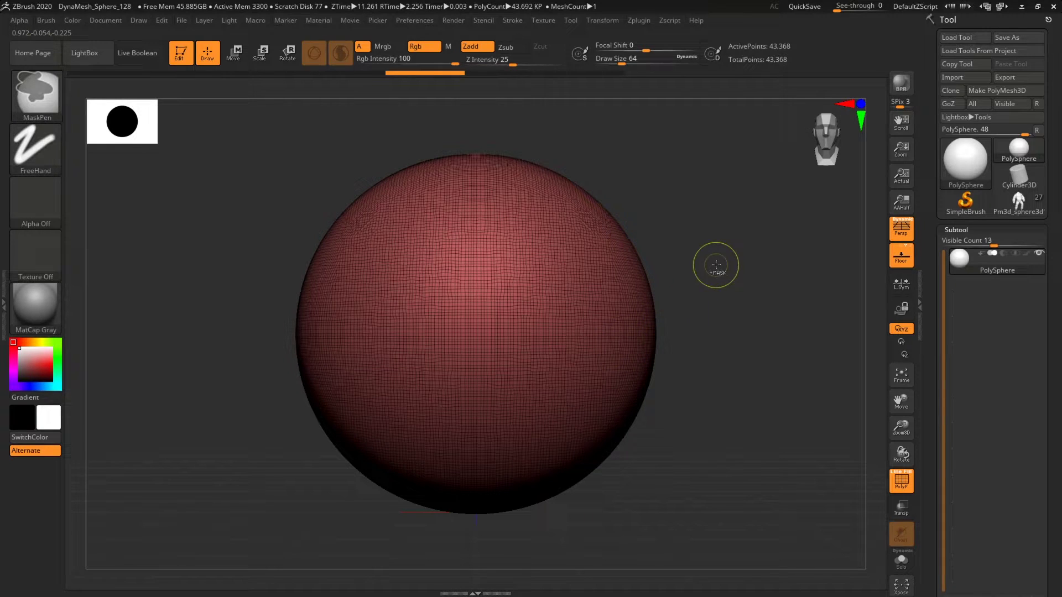
ctrl+shift+drag(729, 258, 235, 447)
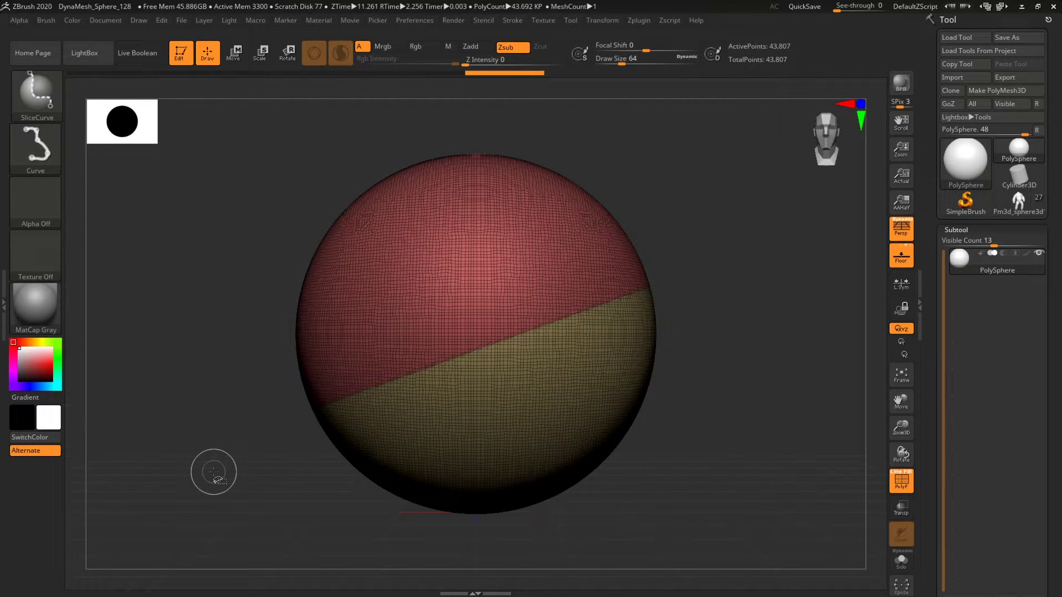
mouse_move(661, 467)
mouse_down()
mouse_move(712, 481)
mouse_move(705, 442)
mouse_move(680, 450)
mouse_move(689, 457)
mouse_up()
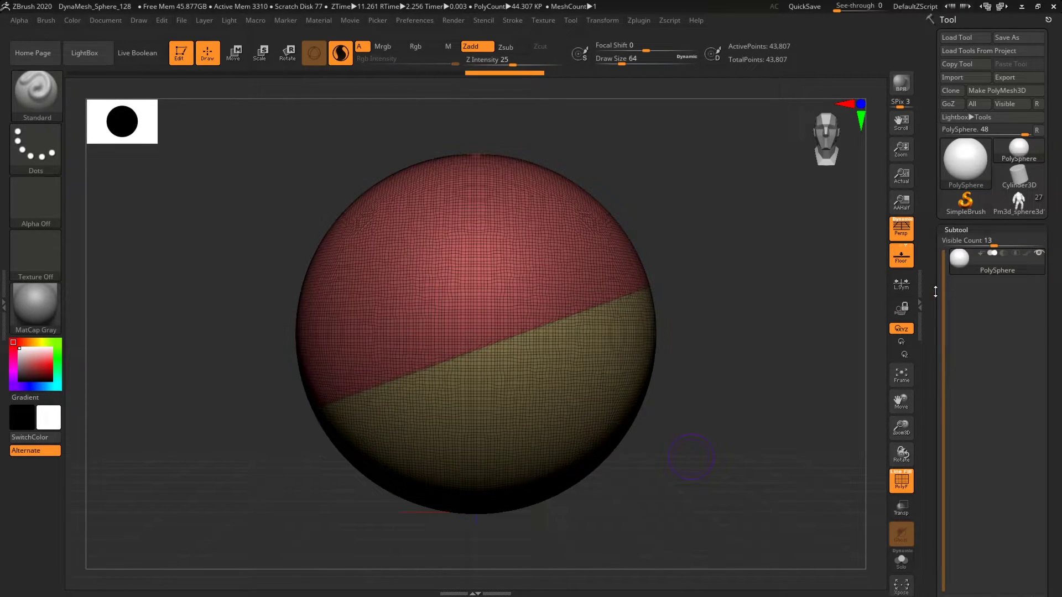
Run Groups Split on the sphere and confirm the split.
drag(935, 292, 923, 179)
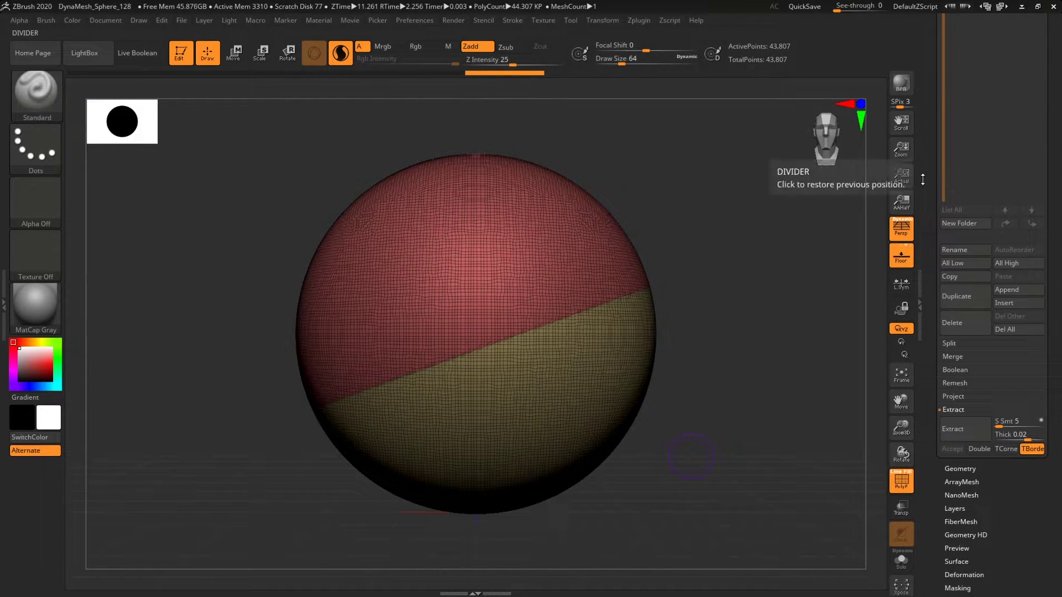
click(966, 342)
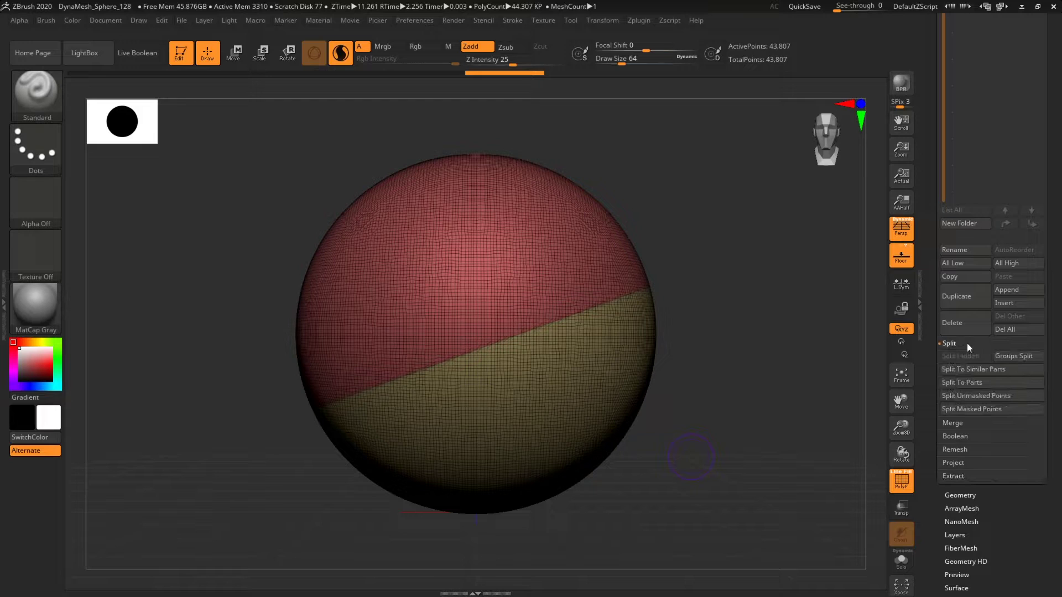
click(1021, 357)
click(863, 382)
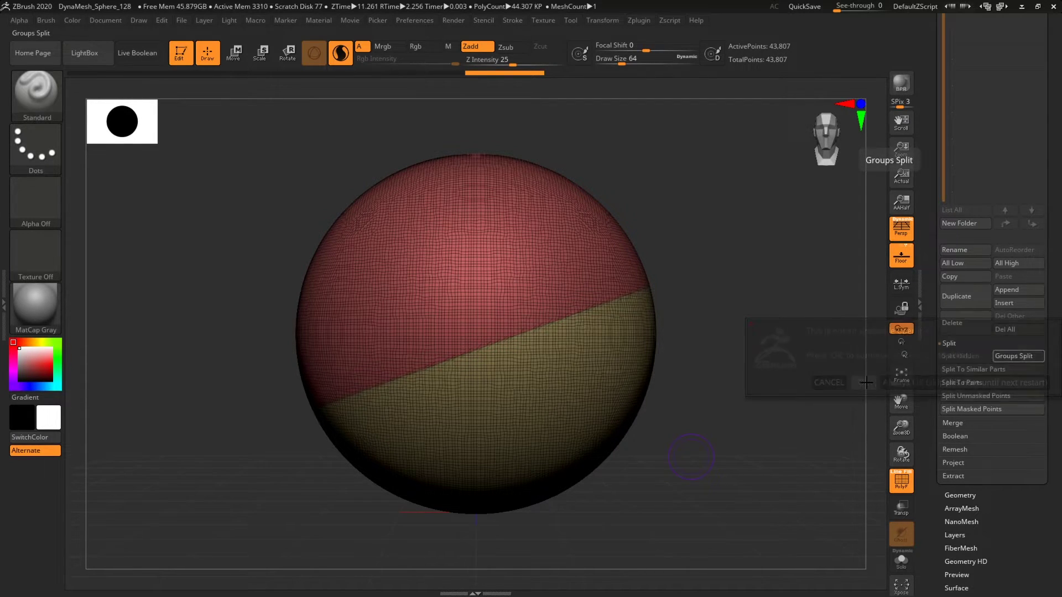
Select the lower PolySphere subtool and show it alone with Solo.
drag(930, 127, 924, 242)
click(956, 295)
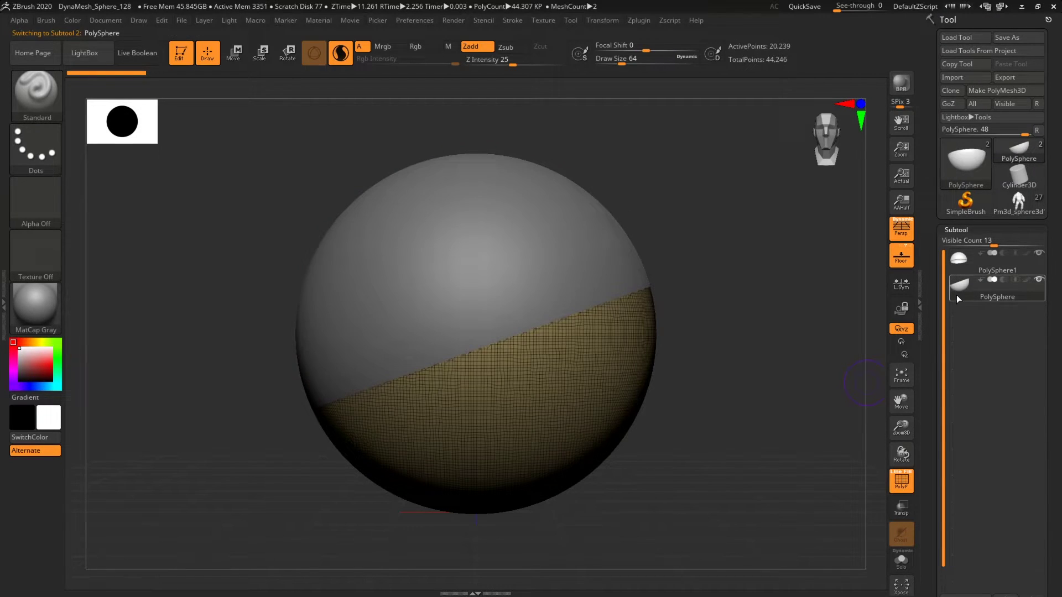
drag(813, 395, 774, 415)
click(902, 560)
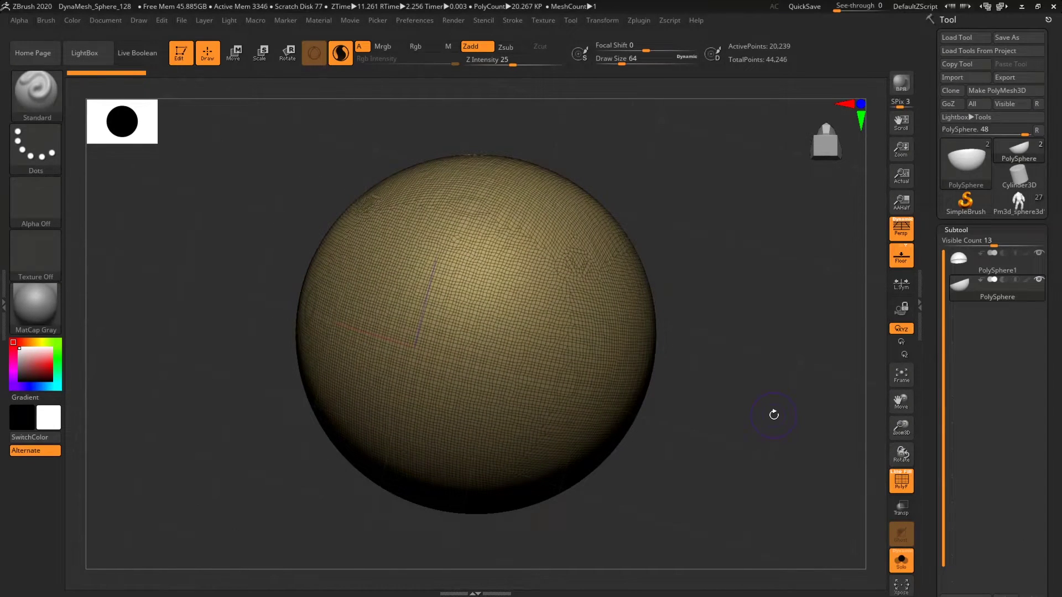
Cap the lower half's open side with Close Holes under Geometry > Modify Topology.
drag(734, 236, 528, 369)
drag(747, 359, 767, 260)
scroll(928, 500, down, 10)
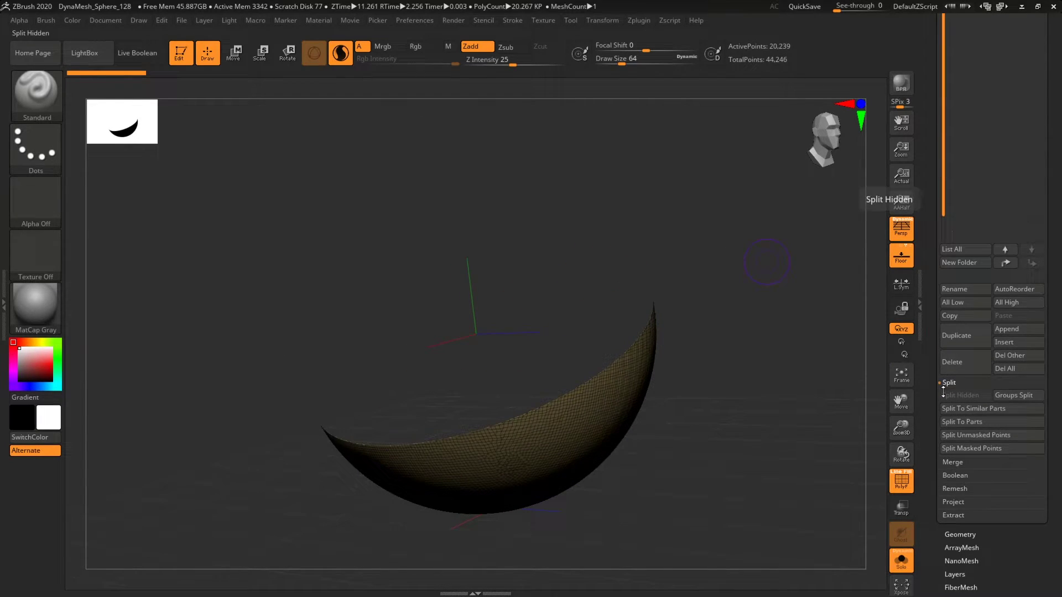
click(975, 532)
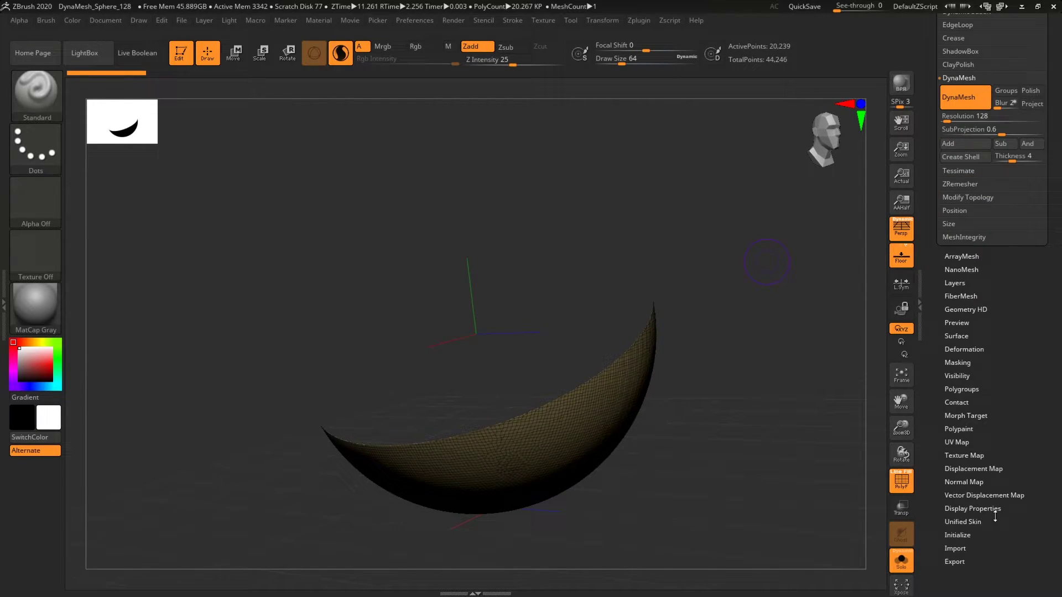
click(990, 197)
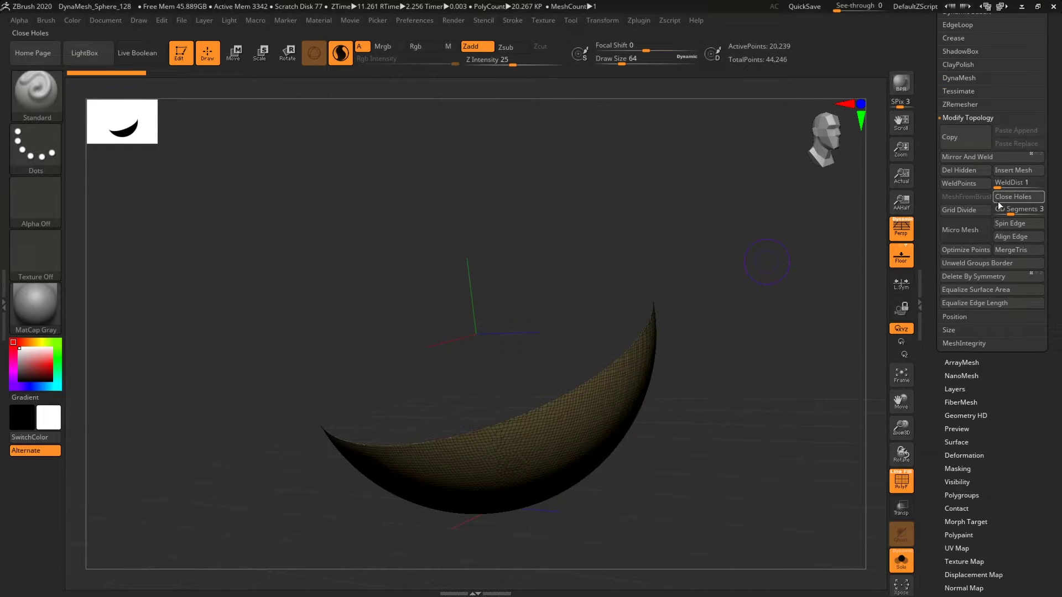
click(1027, 198)
drag(756, 410, 793, 441)
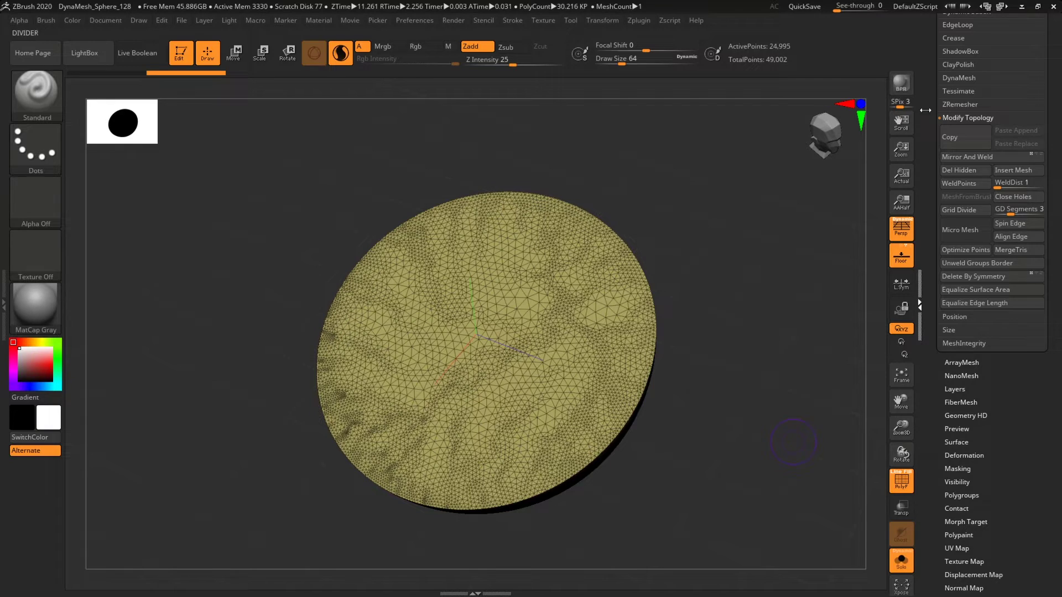
Switch to the red PolySphere1 half and close its hole too.
drag(925, 110, 925, 191)
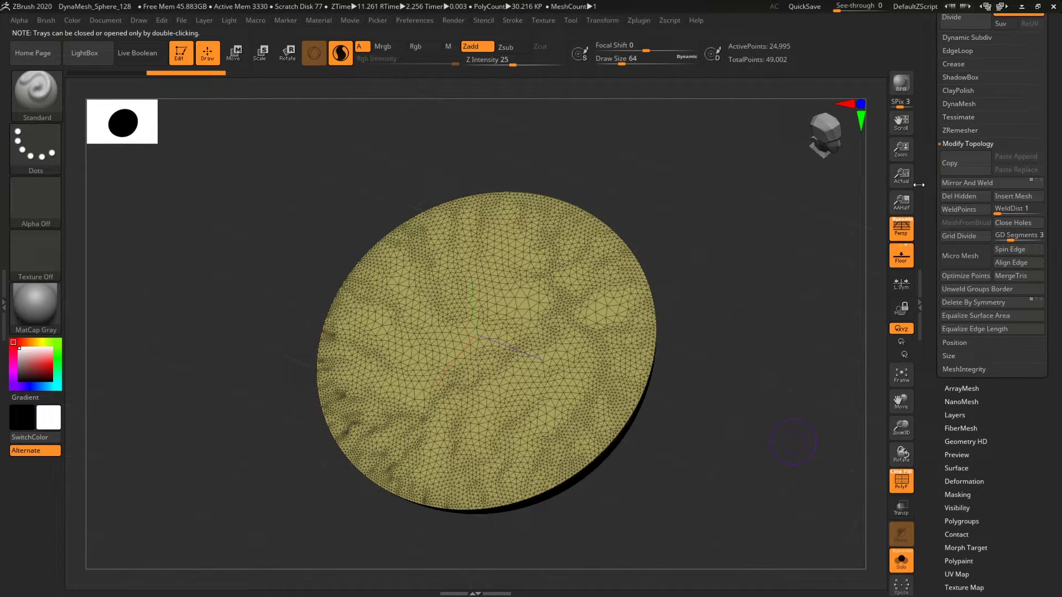
key(Up)
key(ctrl+z)
key(ctrl+z)
key(ctrl+z)
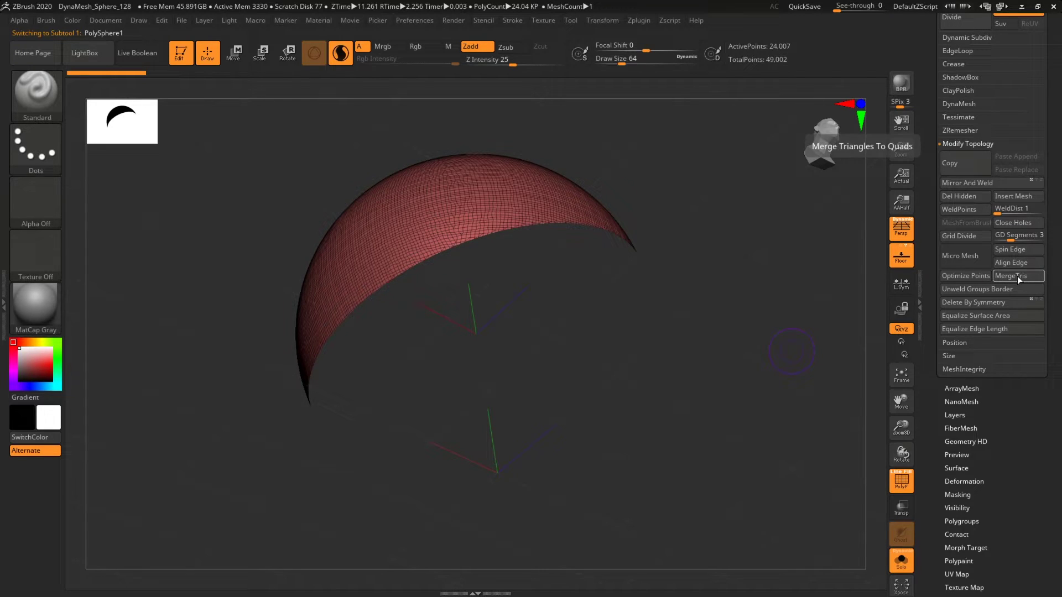
click(1023, 224)
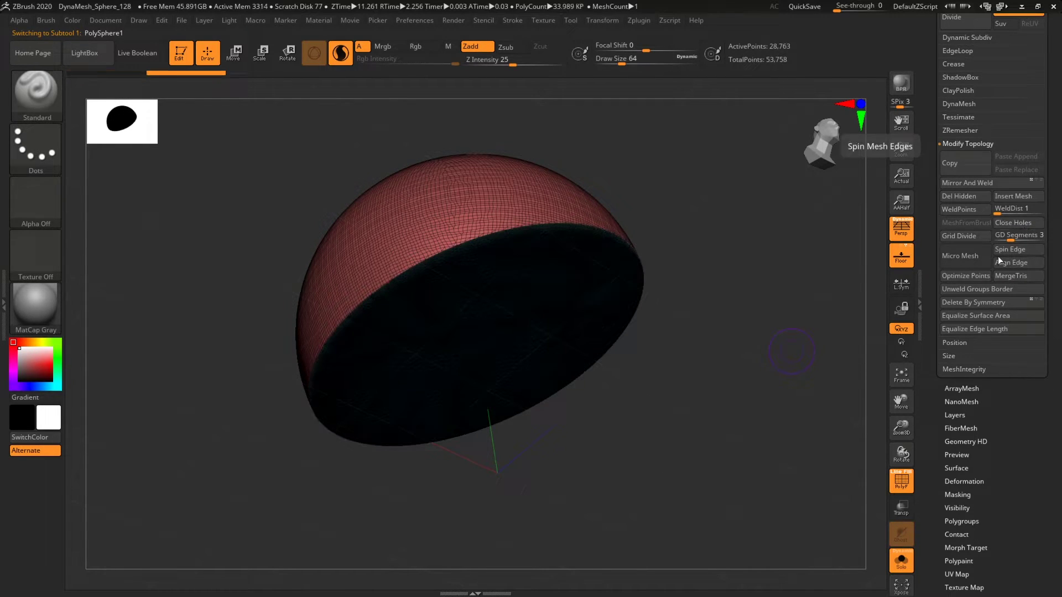
drag(747, 349, 760, 384)
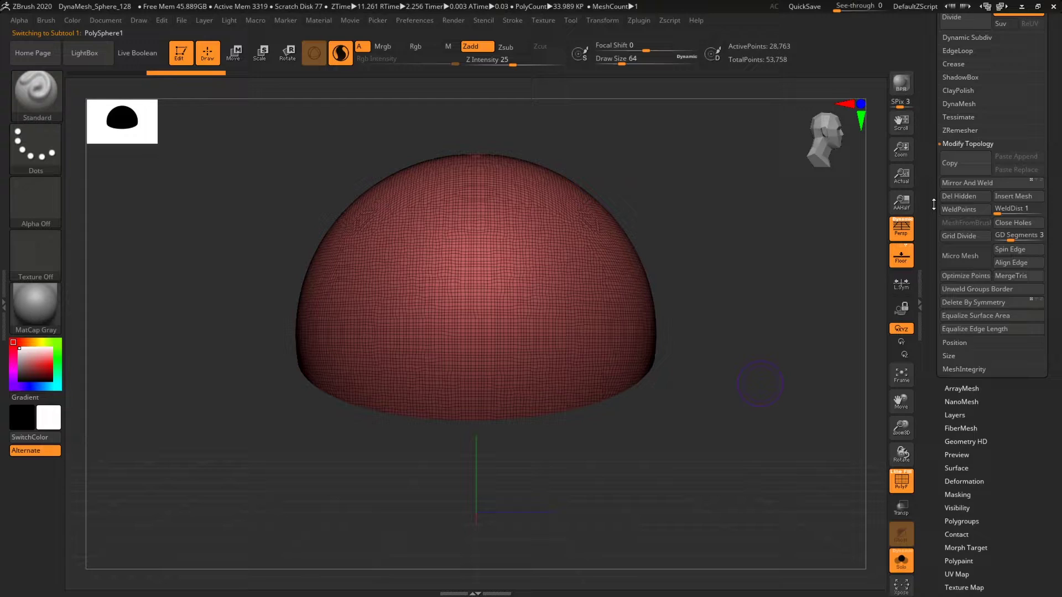
drag(933, 203, 934, 317)
Insert a Sphere3D subtool, select the new PM3D_Sphere3D1, and zoom out.
click(957, 230)
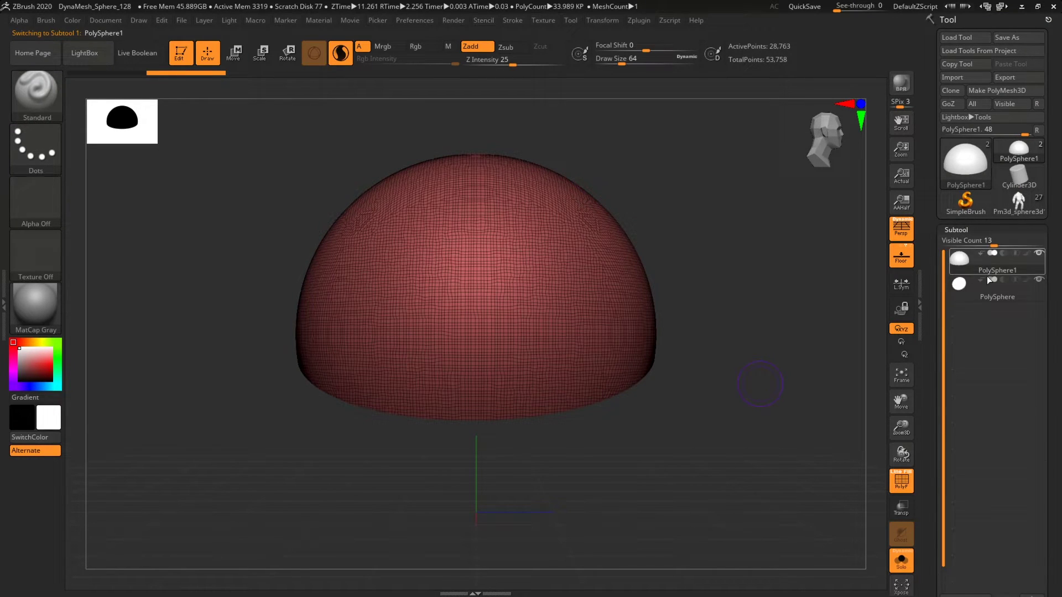
drag(931, 379, 934, 276)
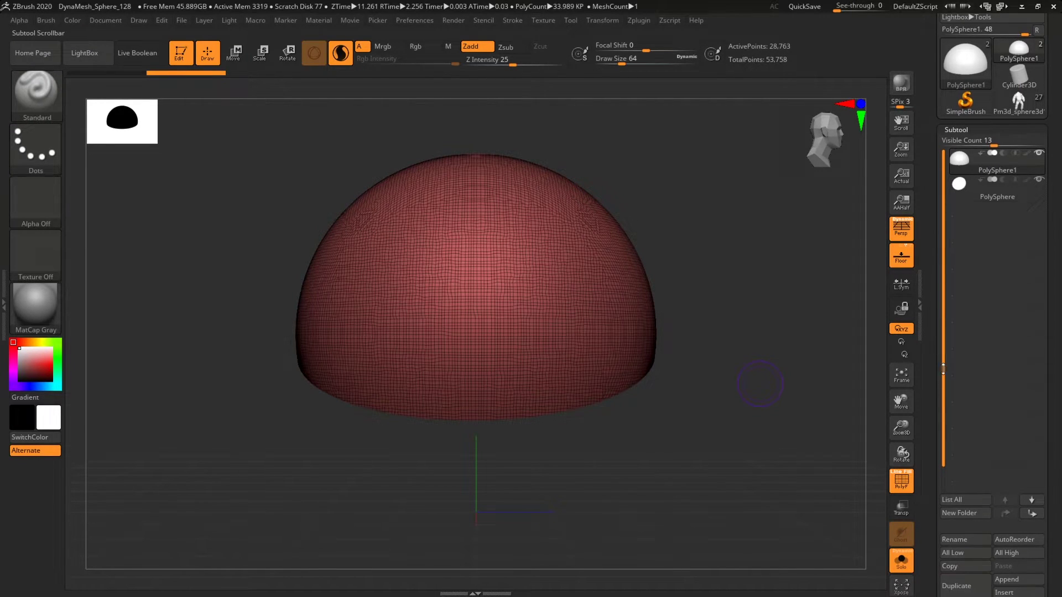
drag(936, 400, 940, 325)
click(1015, 517)
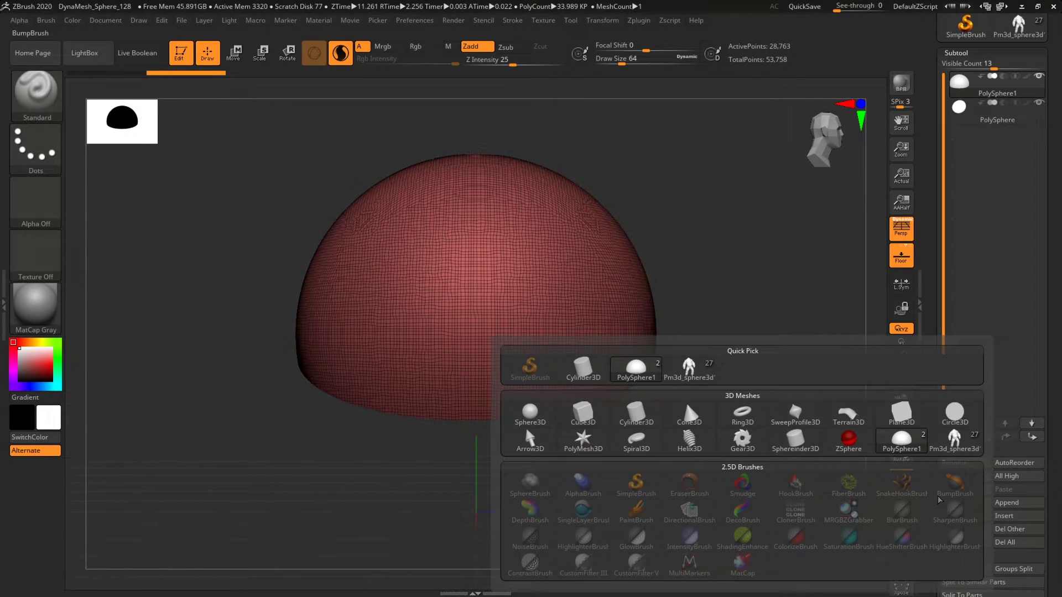
click(530, 412)
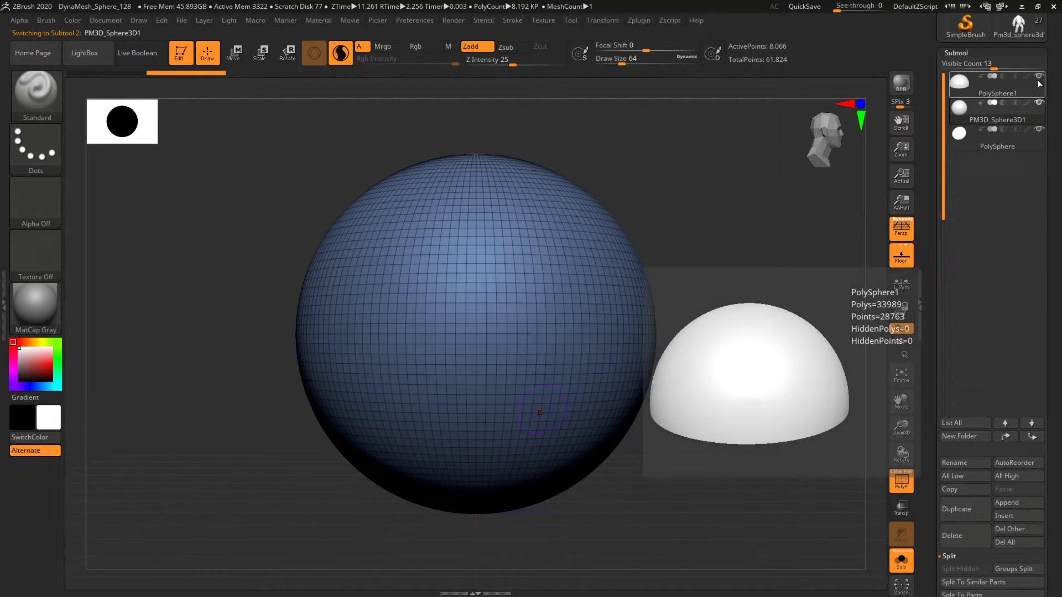
click(964, 142)
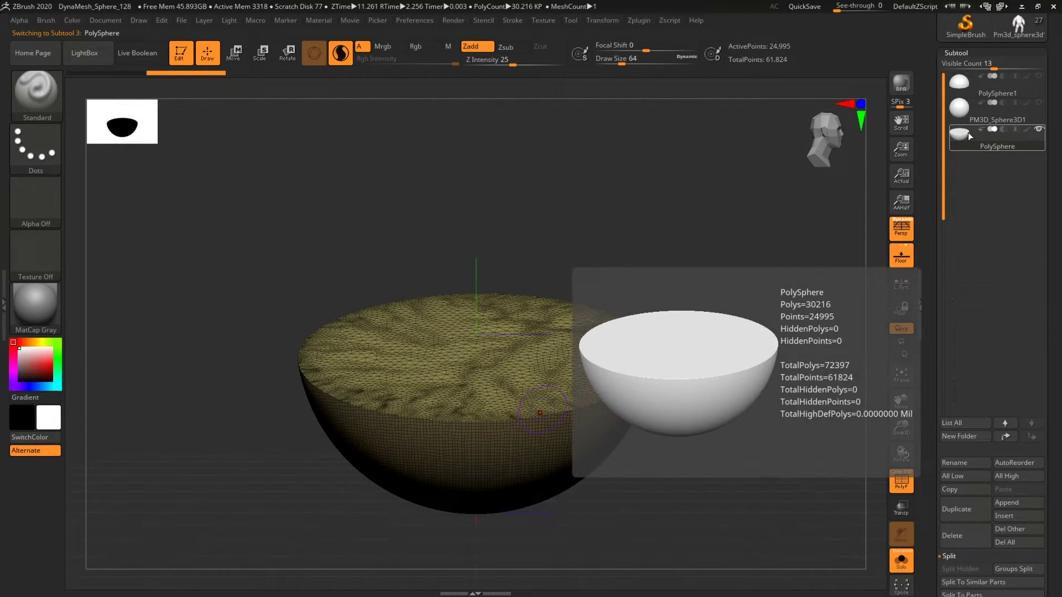
click(973, 109)
mouse_move(967, 129)
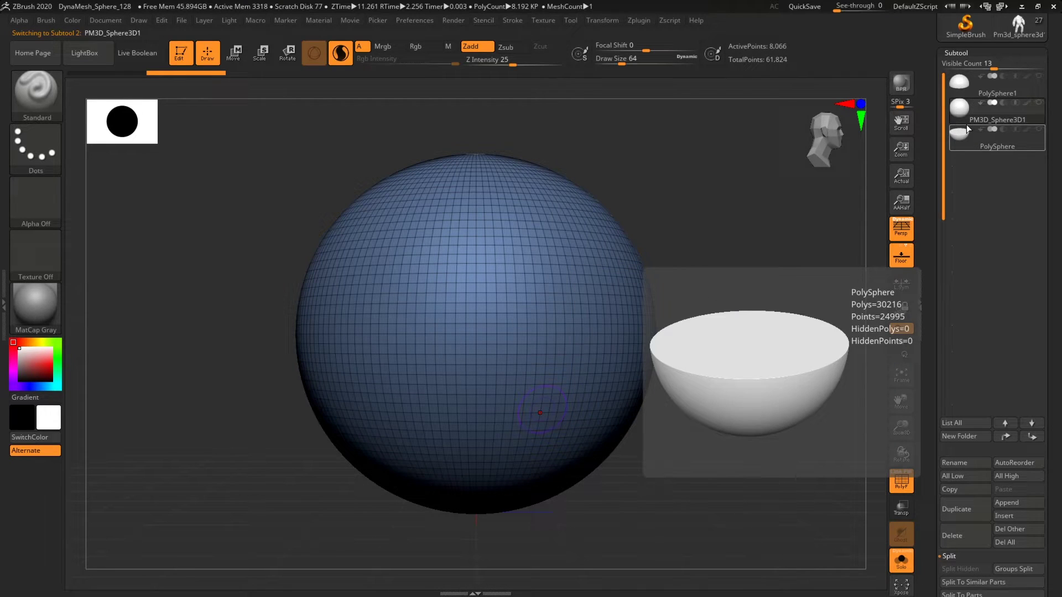
alt+drag(726, 383, 678, 405)
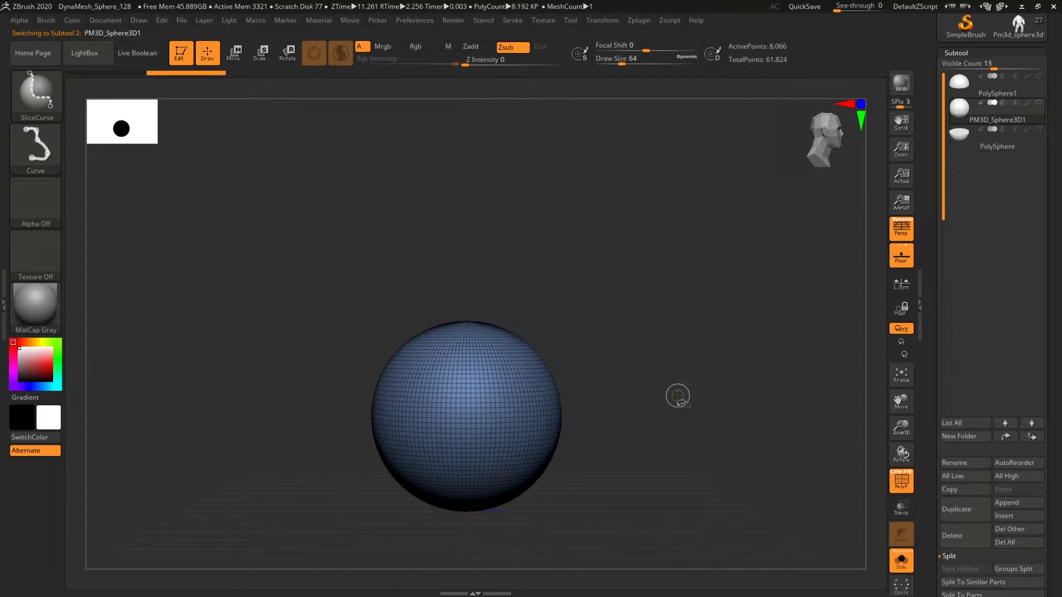
Slice the new sphere diagonally into two polygroups with SliceCurve.
ctrl+shift+drag(621, 343, 304, 495)
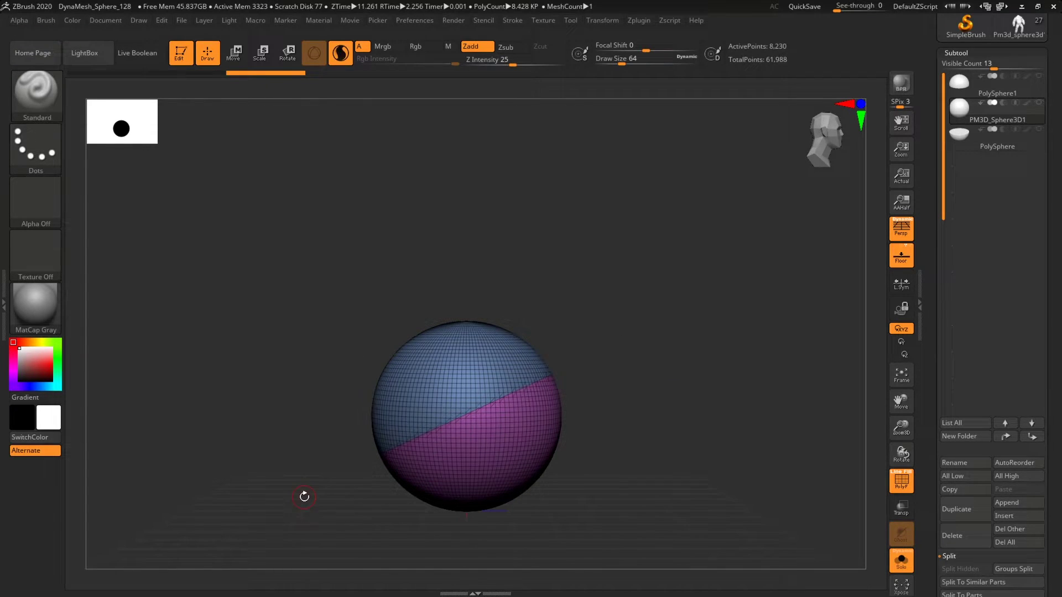
alt+drag(695, 469, 760, 391)
scroll(928, 471, down, 5)
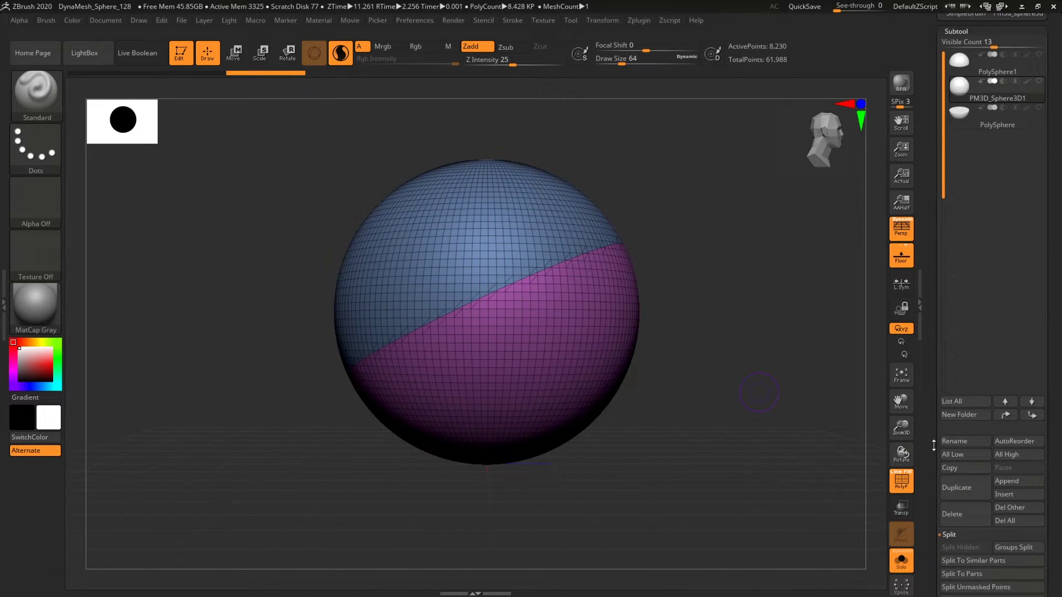
Set DynaMesh resolution to 312 with Groups enabled, and turn off Polyframe.
click(975, 438)
scroll(979, 437, down, 4)
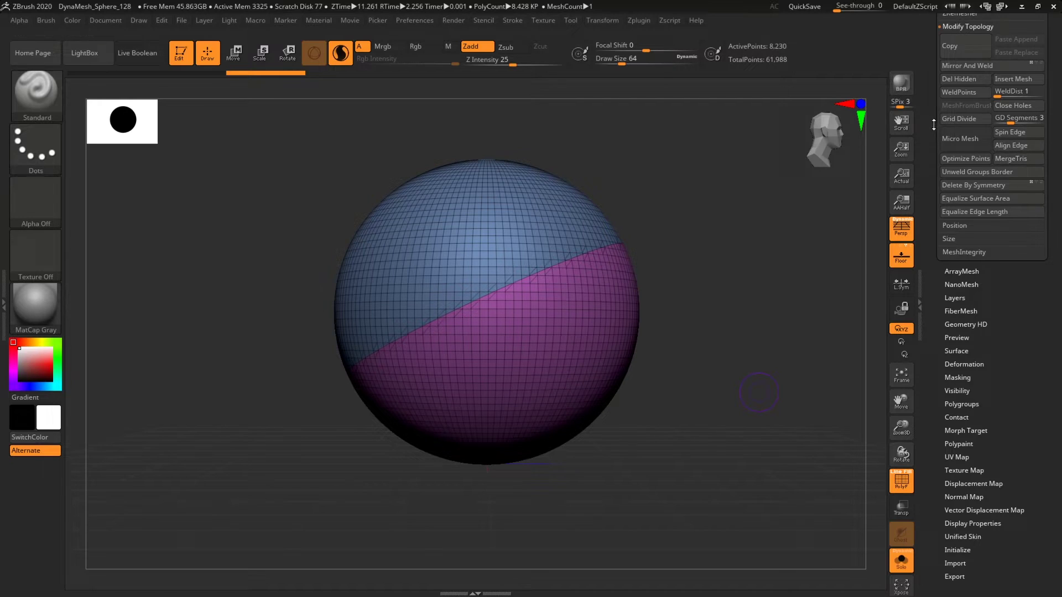
drag(934, 125, 935, 204)
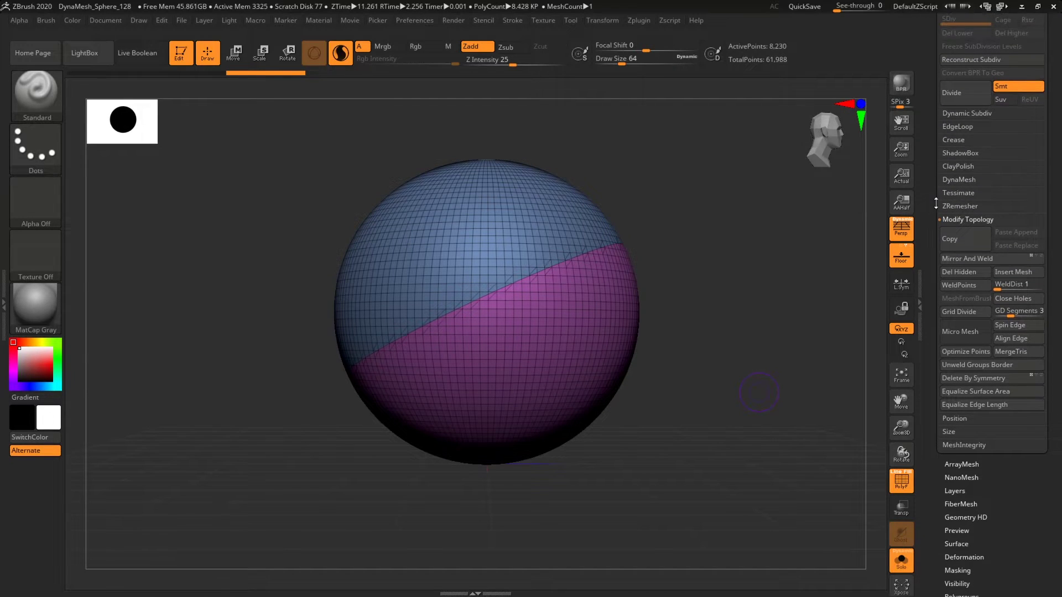
click(973, 179)
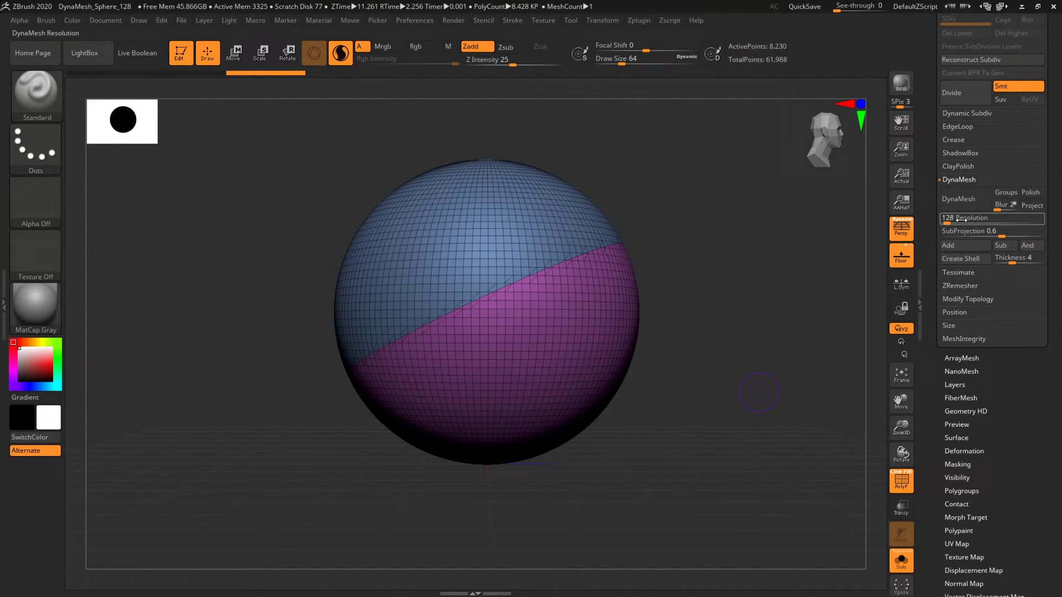
drag(948, 220, 949, 220)
click(1005, 193)
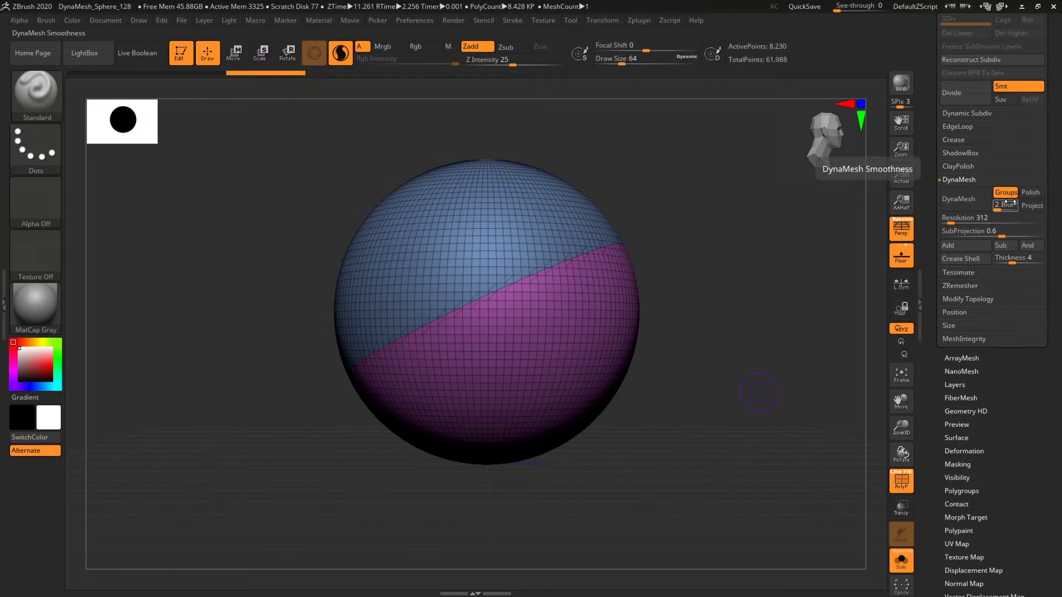
key(shift)
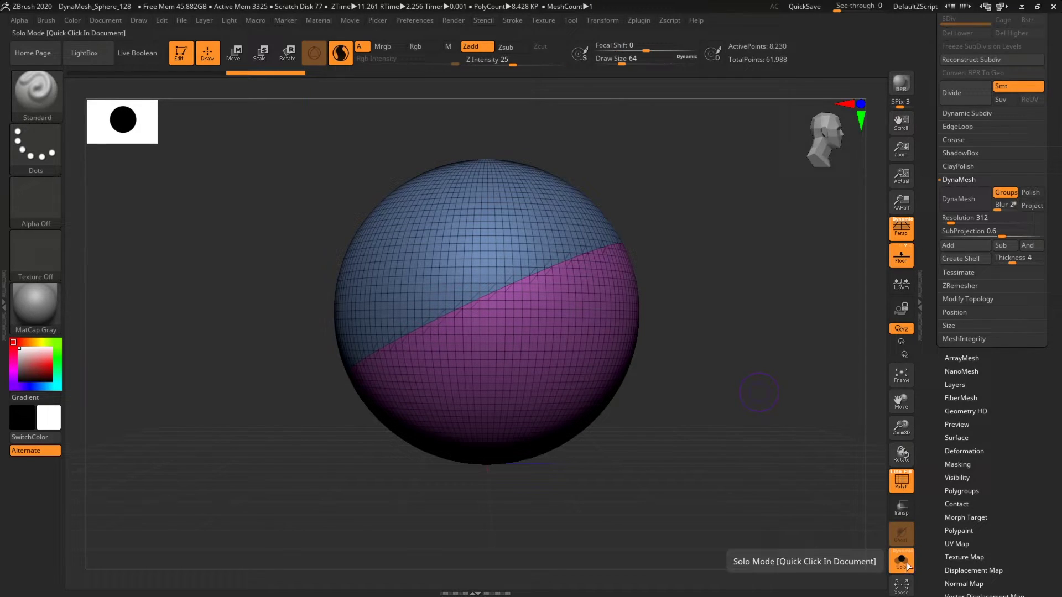
click(902, 484)
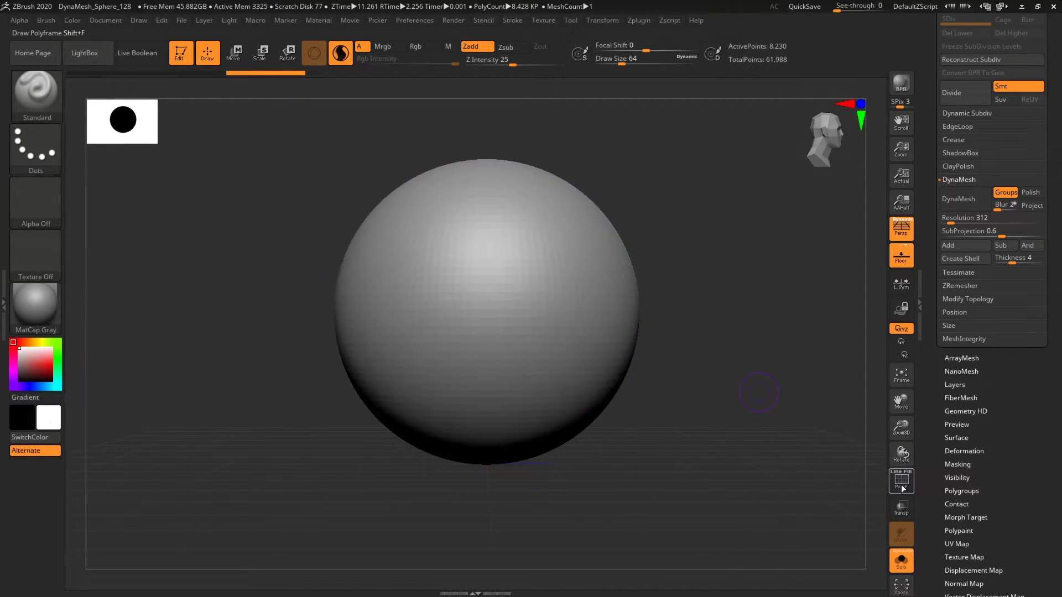
DynaMesh the sphere into closed parts per group, then Groups Split it into two subtools.
click(967, 199)
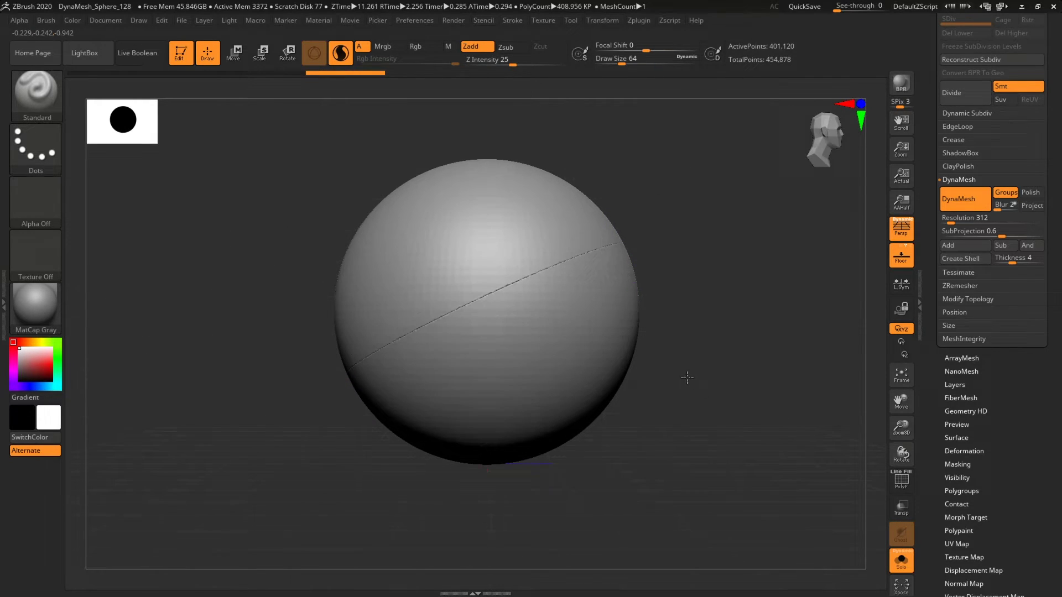
drag(922, 78, 936, 145)
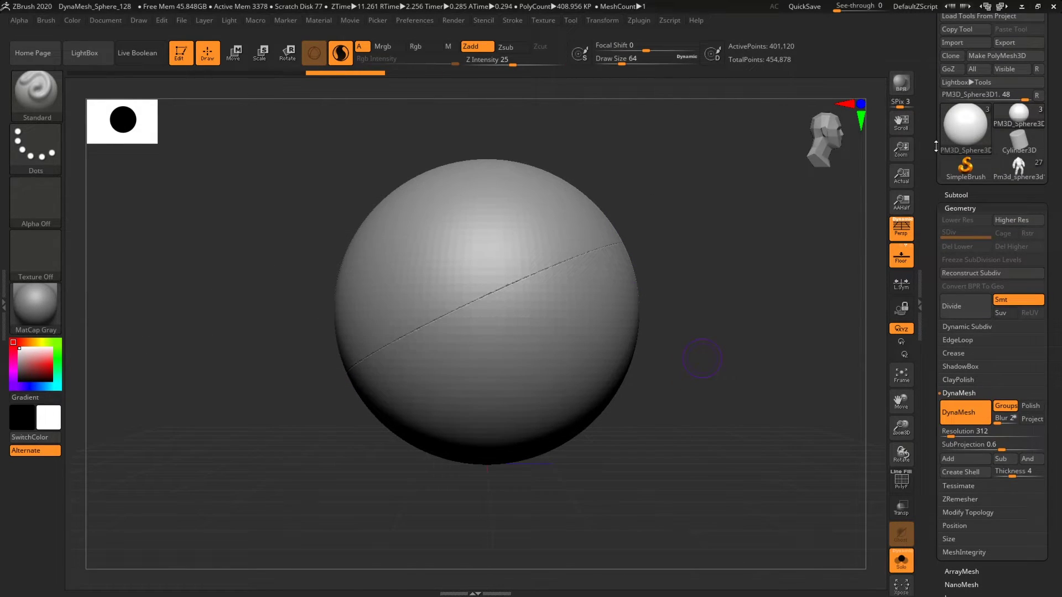
click(970, 195)
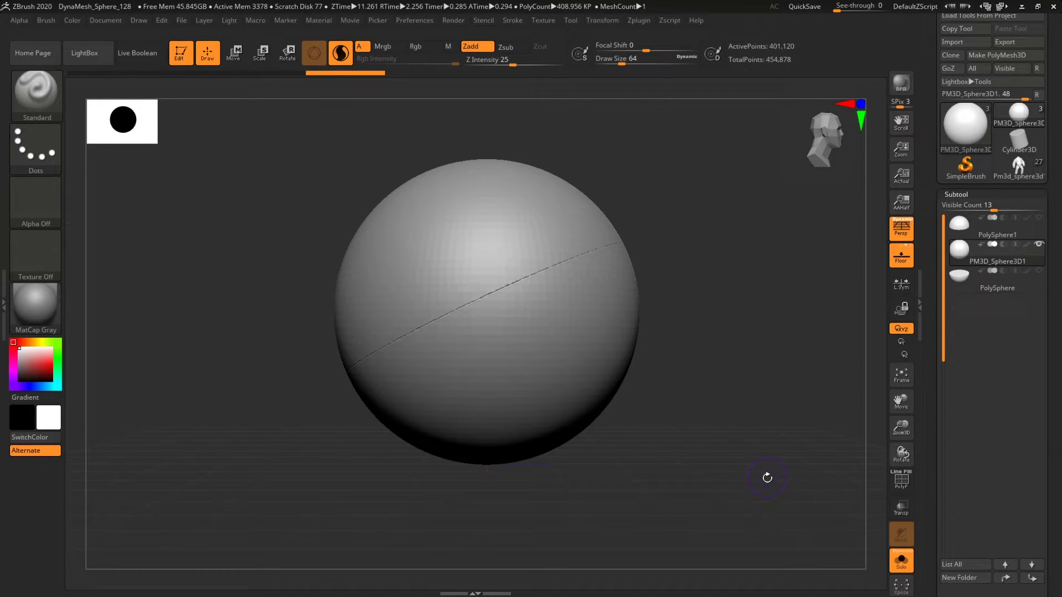
scroll(936, 455, down, 4)
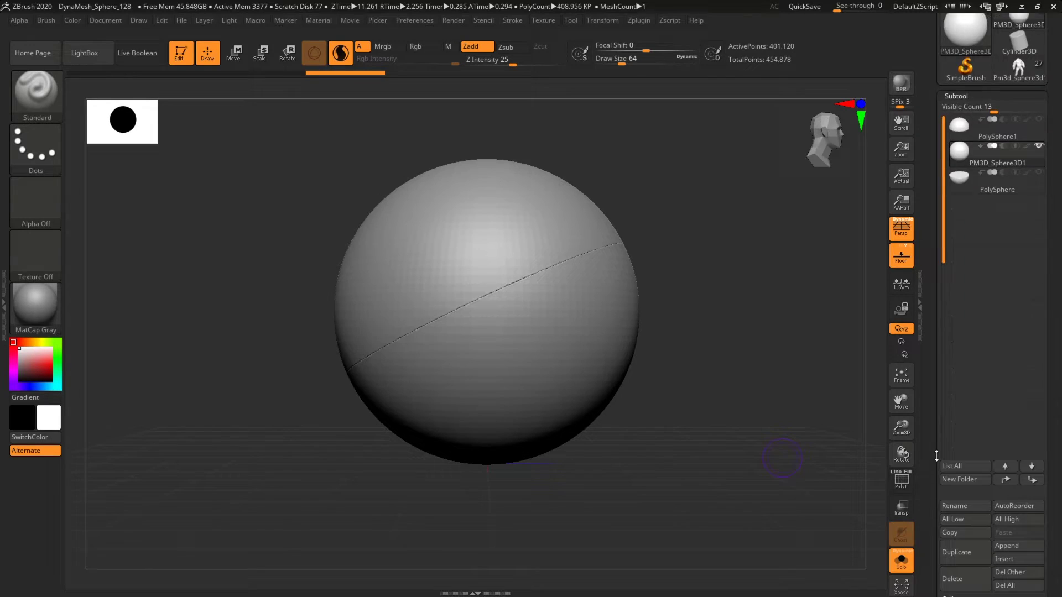
scroll(936, 455, down, 6)
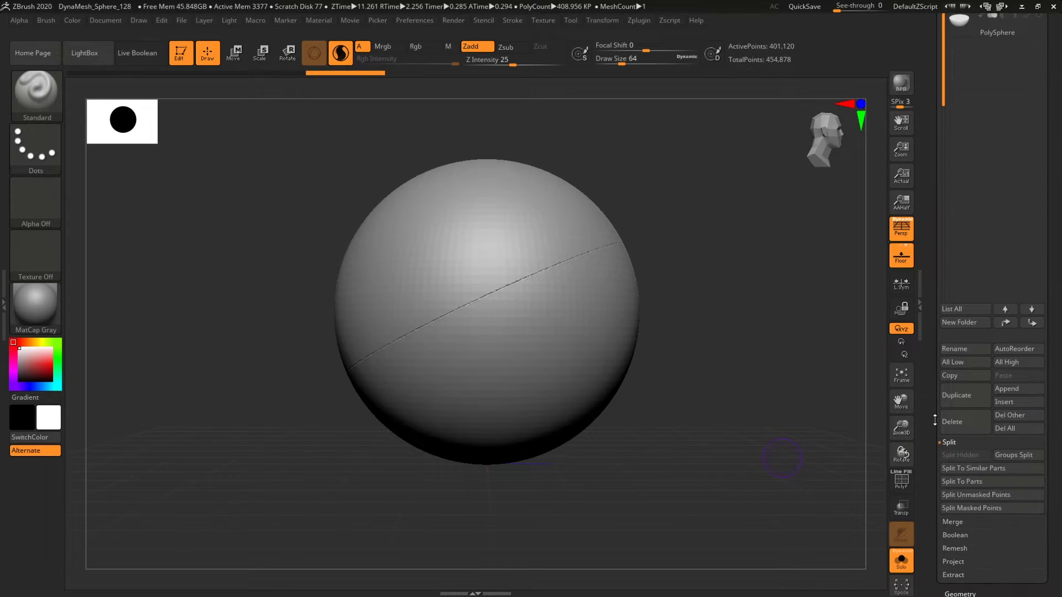
click(1020, 455)
click(863, 481)
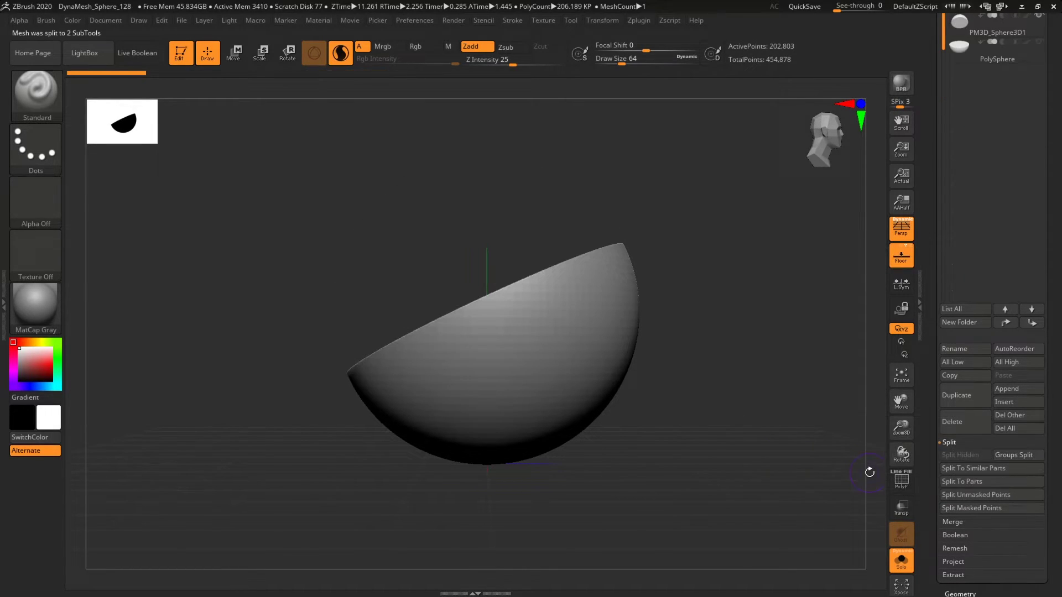
Orbit the new half-sphere subtool to check its flat cut and rounded side.
scroll(973, 222, up, 5)
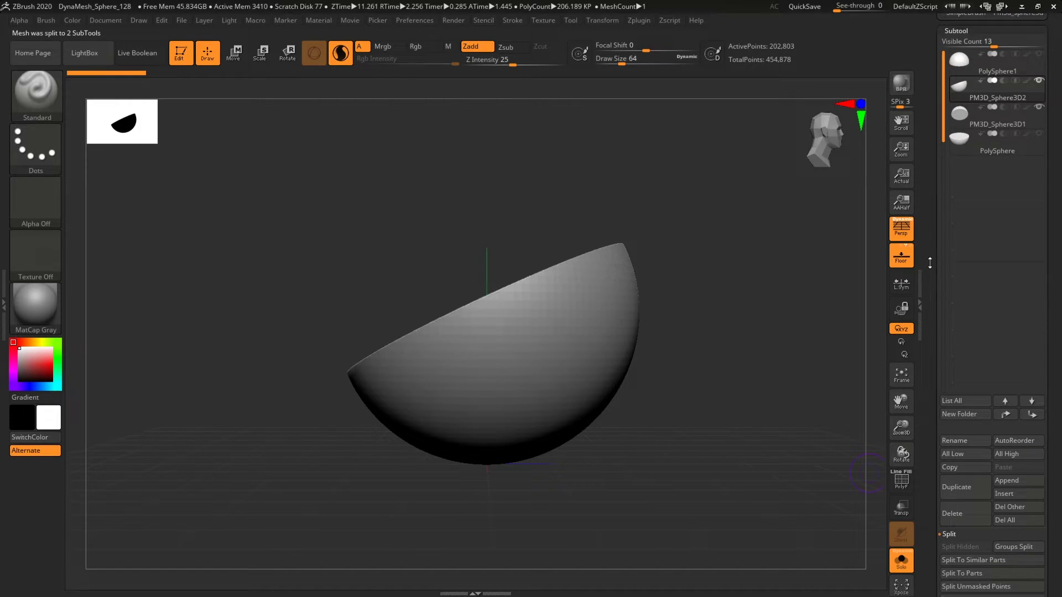
mouse_move(970, 131)
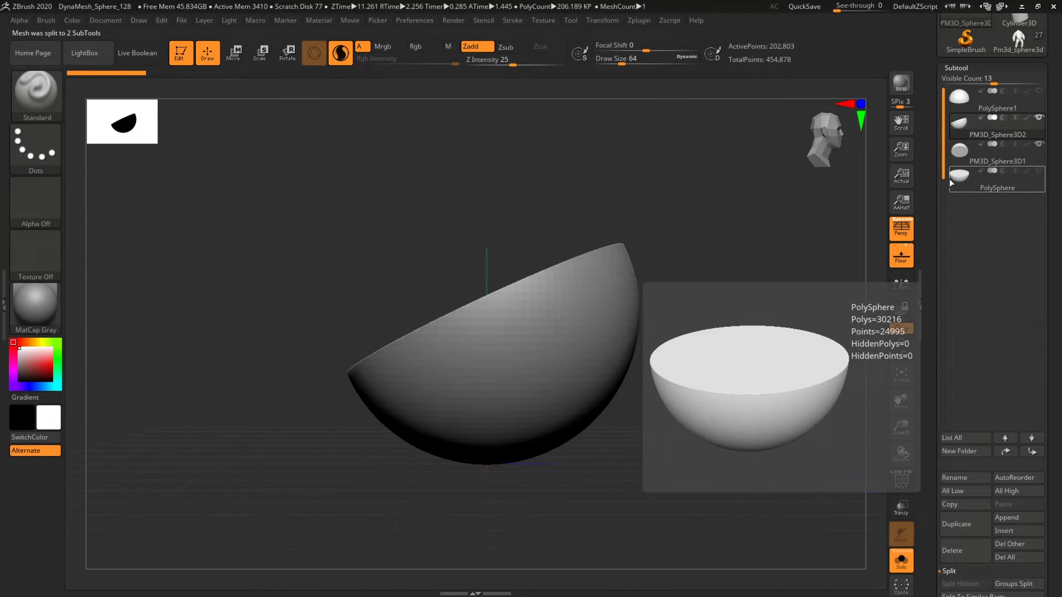
drag(763, 279, 738, 319)
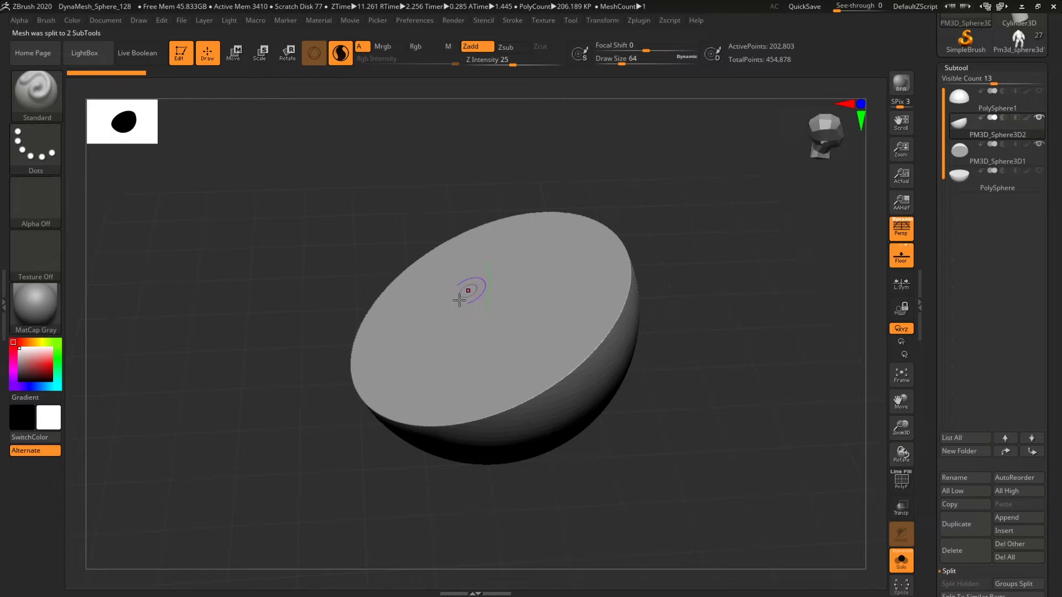
drag(735, 365, 725, 391)
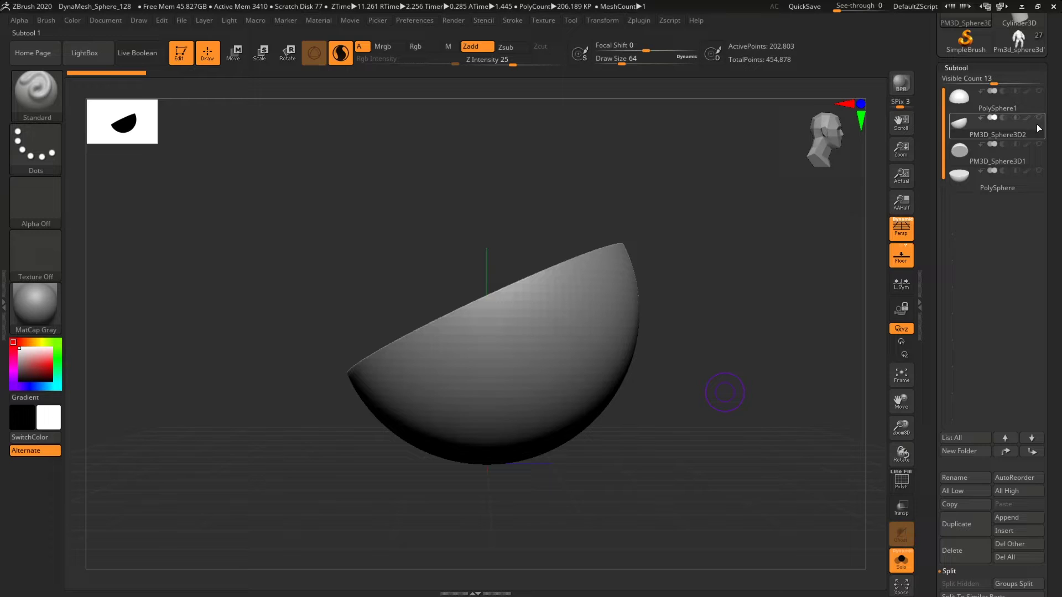
Insert a new sphere subtool and zoom out on it slightly.
click(1016, 532)
click(1010, 258)
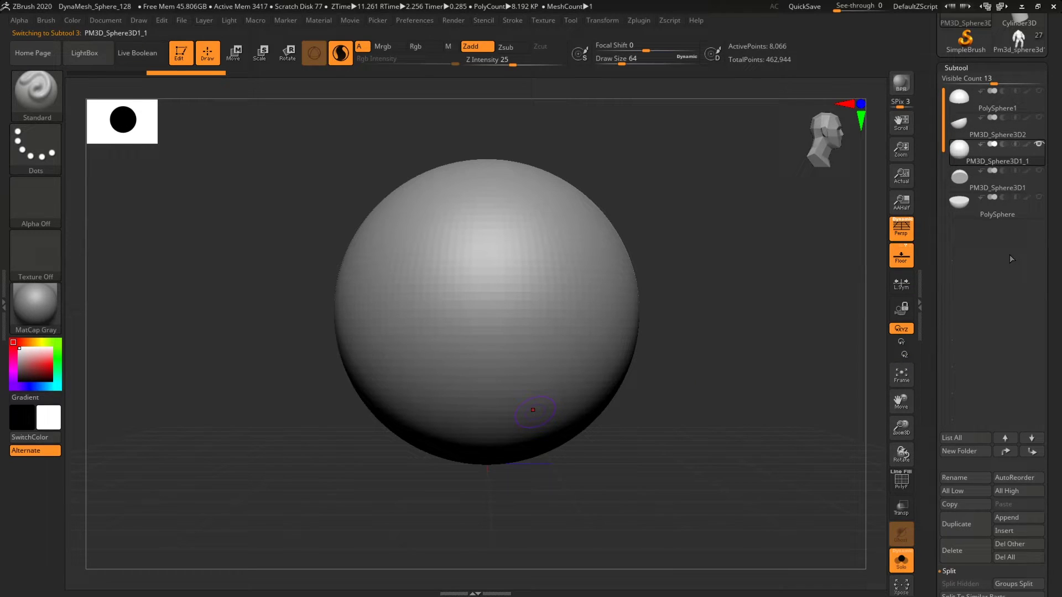
mouse_move(737, 474)
alt+mouse_down()
mouse_move(712, 429)
mouse_move(733, 453)
mouse_move(720, 462)
alt+mouse_up()
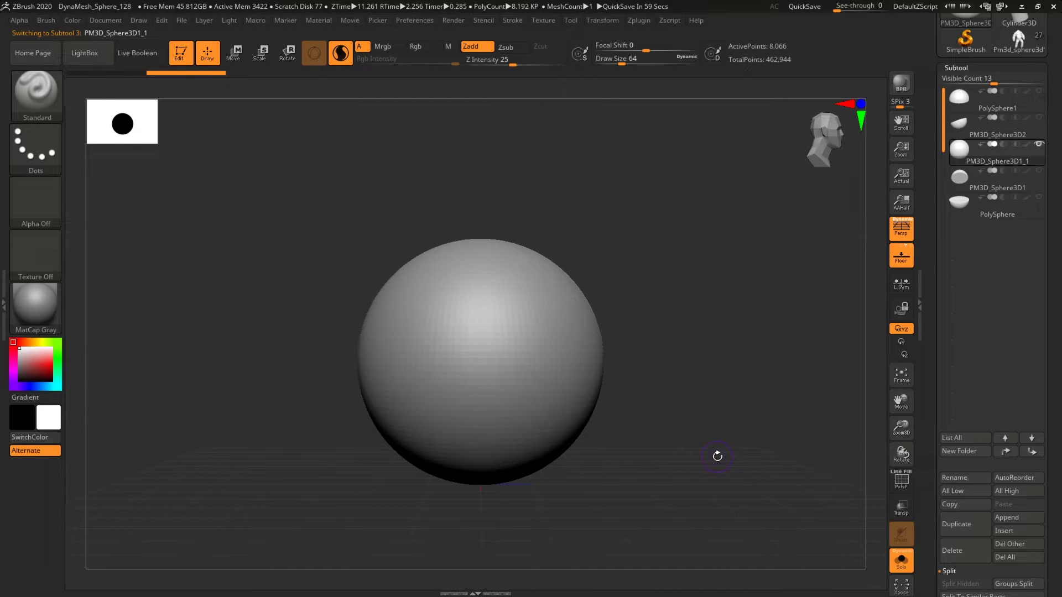
With SliceCurve and PolyF on, draw two cuts splitting the sphere into three polygroups.
key(ctrl+shift)
key(shift+f)
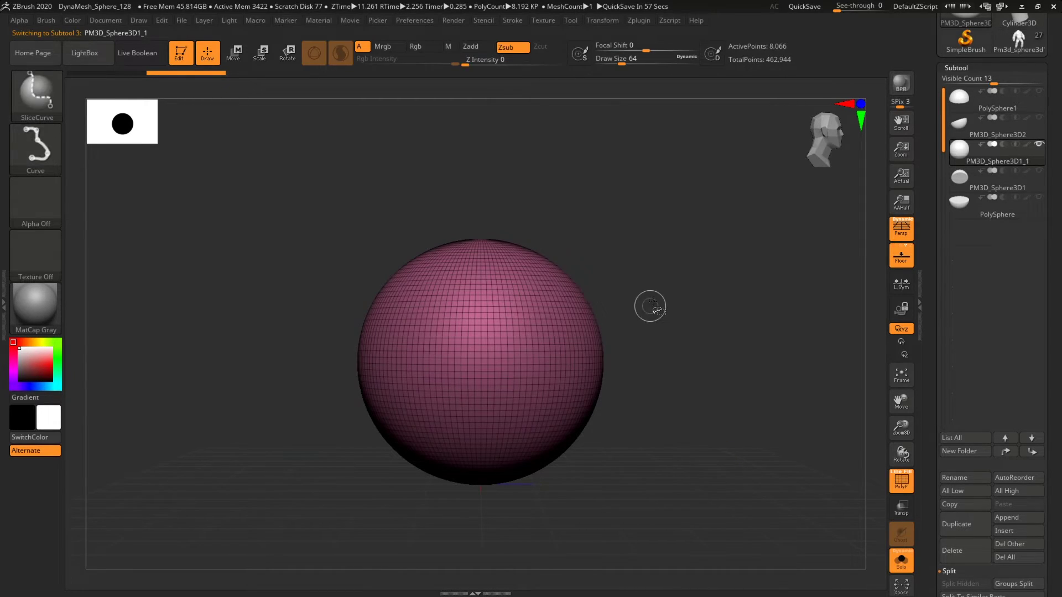
ctrl+shift+drag(655, 293, 260, 402)
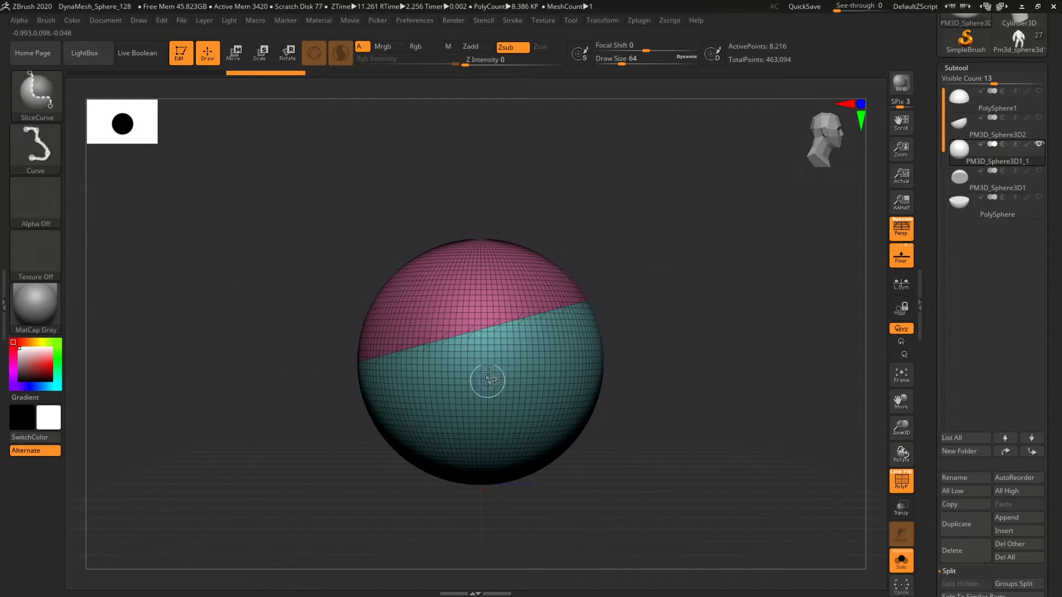
ctrl+shift+drag(442, 511, 490, 331)
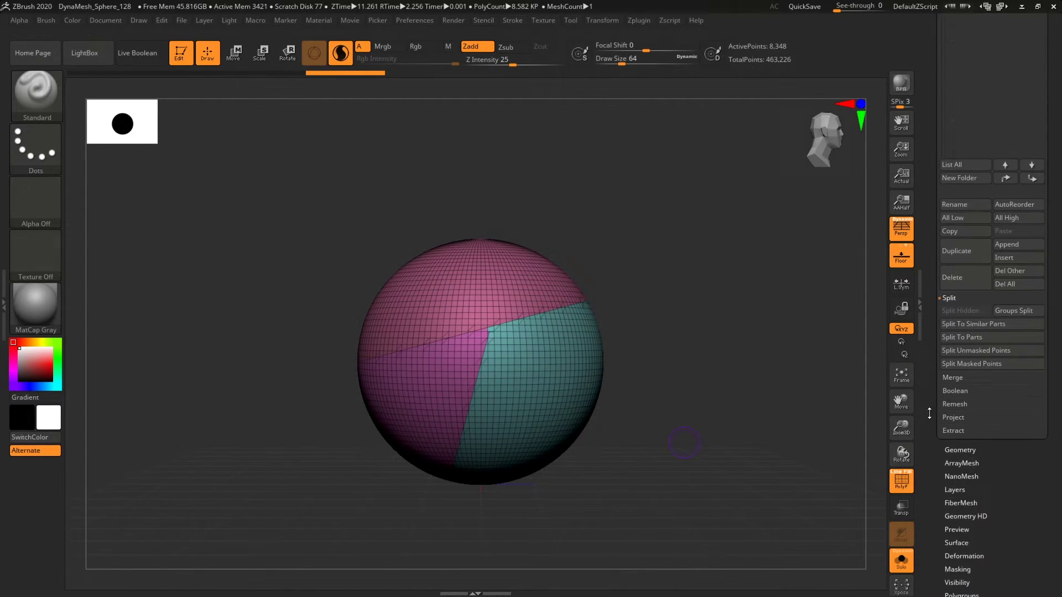
Enable DynaMesh Groups at Resolution 616 and remesh the three-group sphere.
click(963, 450)
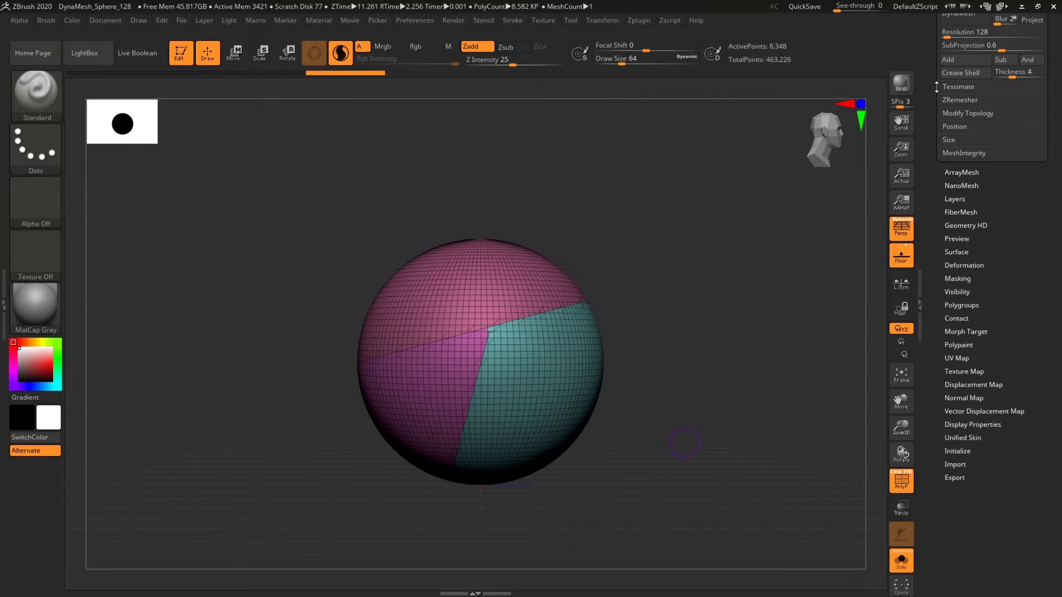
drag(936, 87, 945, 172)
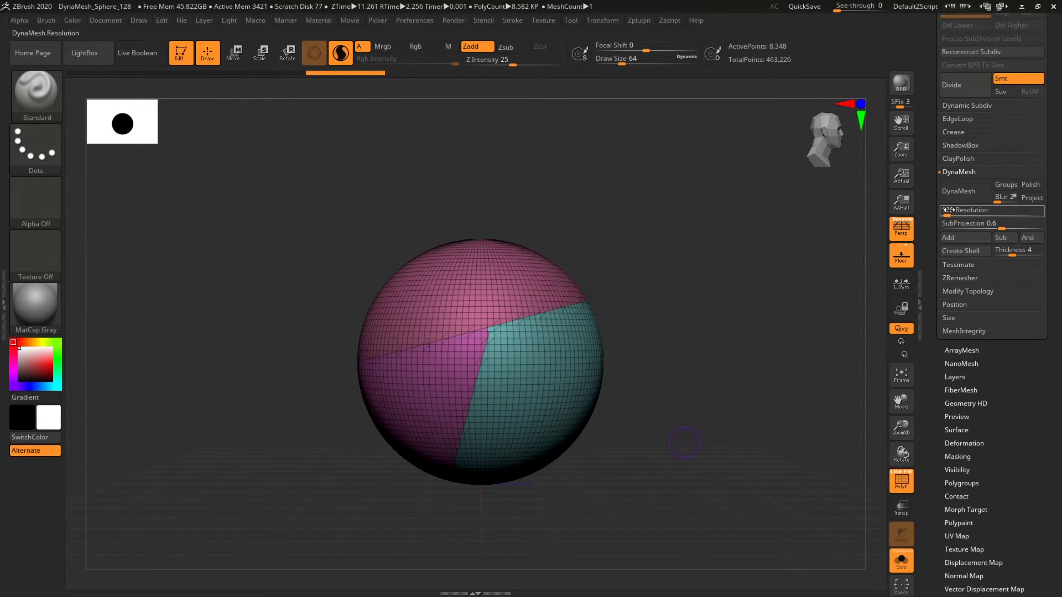
click(1006, 185)
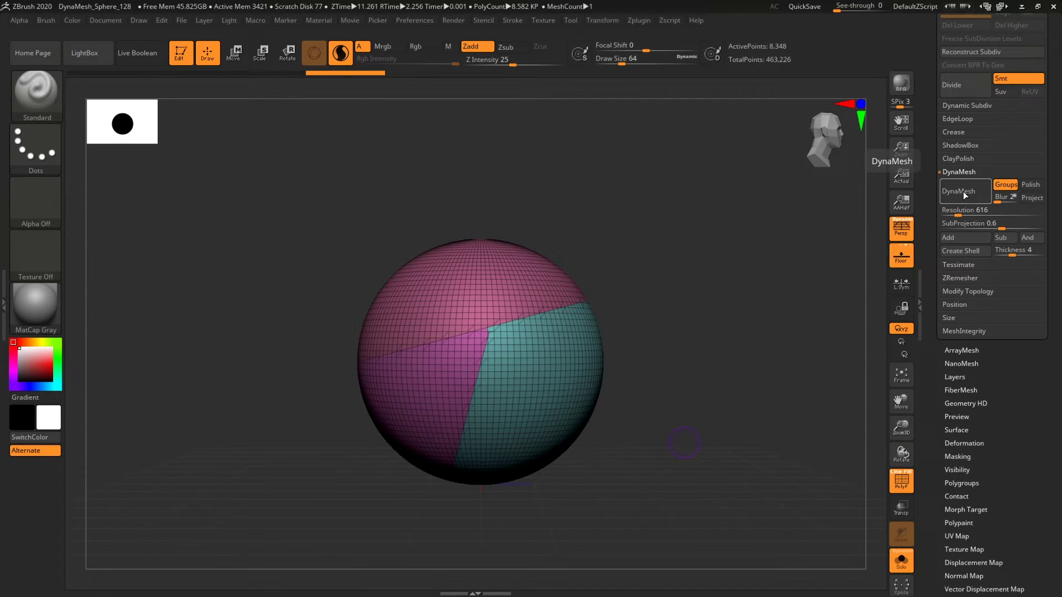
click(963, 191)
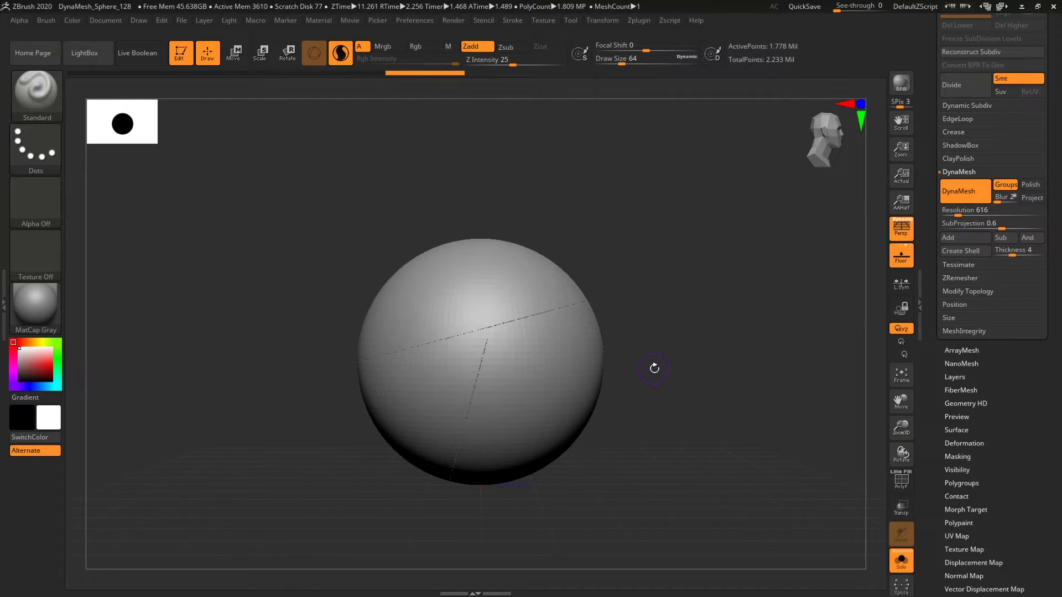
Isolate one sliced piece, orbit around it, then show all pieces again.
key(ctrl+shift)
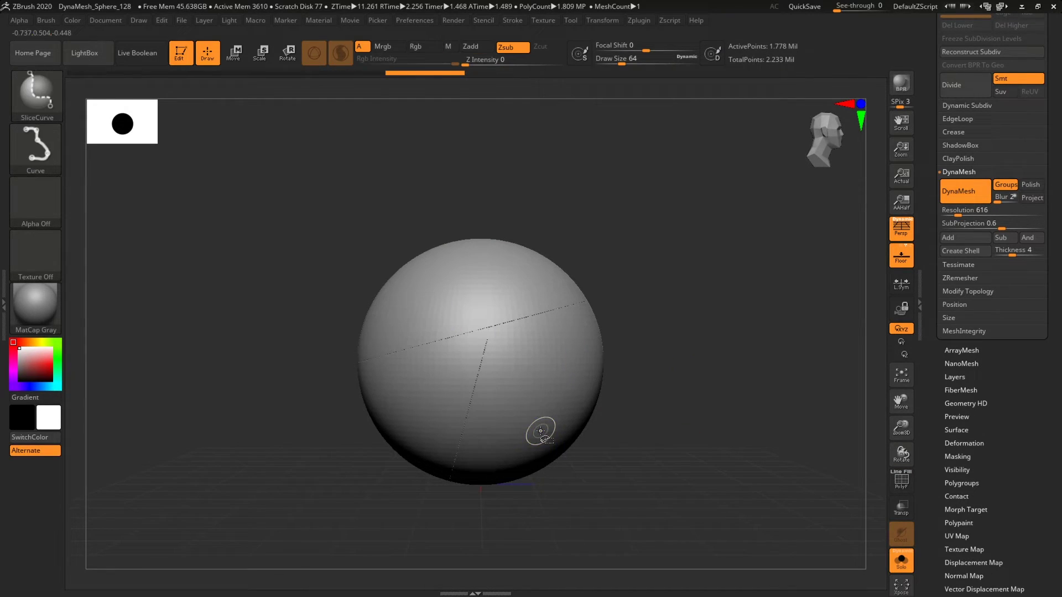
ctrl+shift+click(570, 393)
mouse_move(644, 429)
mouse_down()
mouse_move(699, 464)
mouse_move(668, 446)
mouse_move(673, 429)
mouse_move(698, 455)
mouse_move(687, 433)
mouse_up()
ctrl+shift+click(672, 409)
Isolate the upper slice, inspect its flat cut and domed side, then unhide everything.
ctrl+shift+click(513, 278)
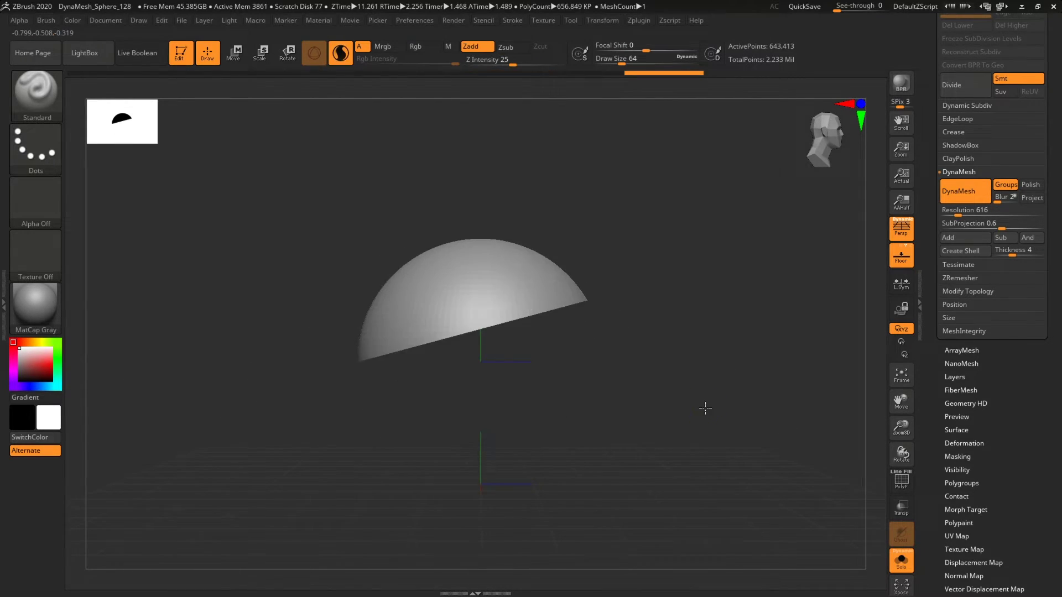
mouse_move(658, 346)
mouse_down()
mouse_move(686, 340)
mouse_move(677, 365)
mouse_up()
drag(634, 323, 645, 264)
drag(569, 385, 668, 403)
ctrl+shift+click(703, 404)
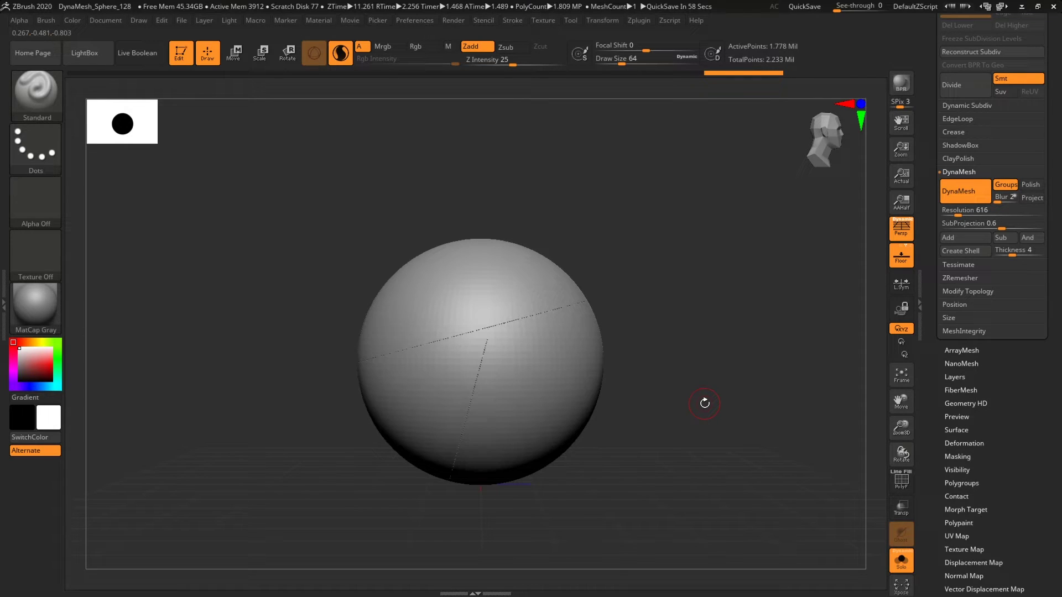
Isolate the lower-left wedge and orbit to inspect its crescent and wedge profile.
key(ctrl+shift)
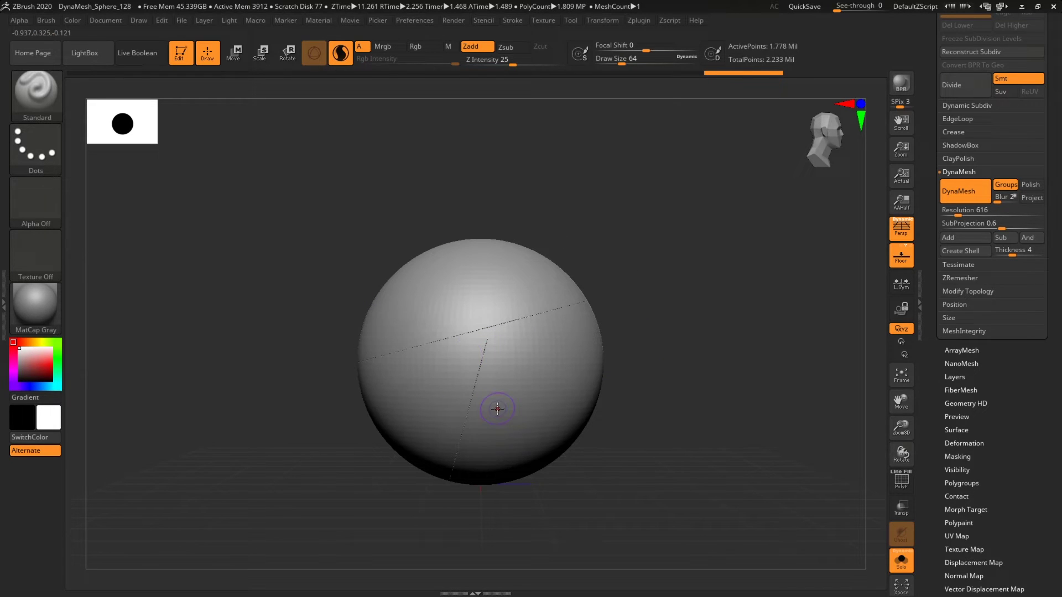
key(ctrl+shift)
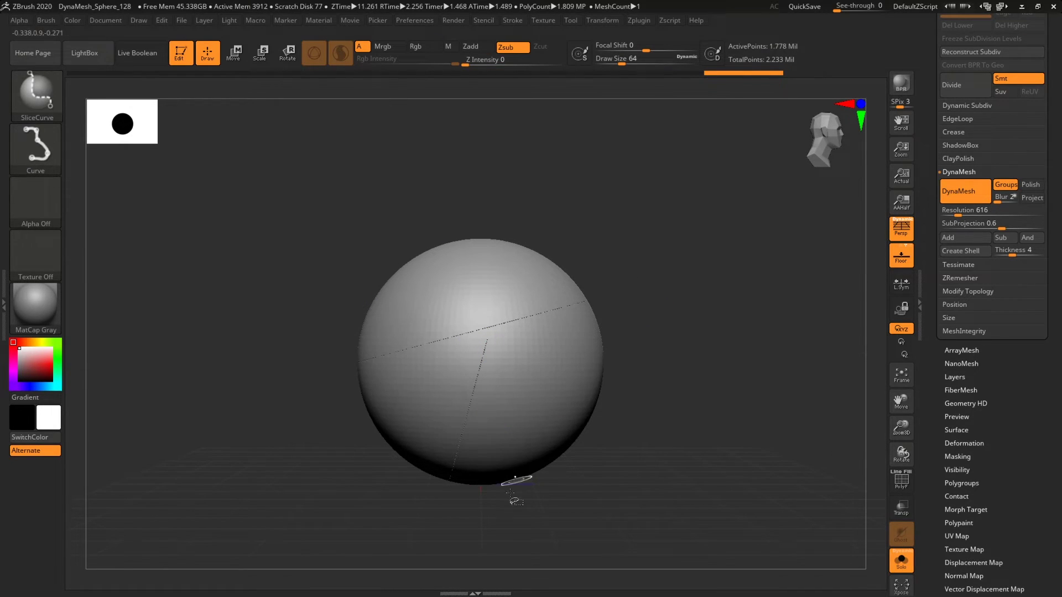
ctrl+shift+click(458, 372)
mouse_move(564, 401)
mouse_down()
mouse_move(659, 412)
mouse_move(664, 466)
mouse_move(658, 388)
mouse_up()
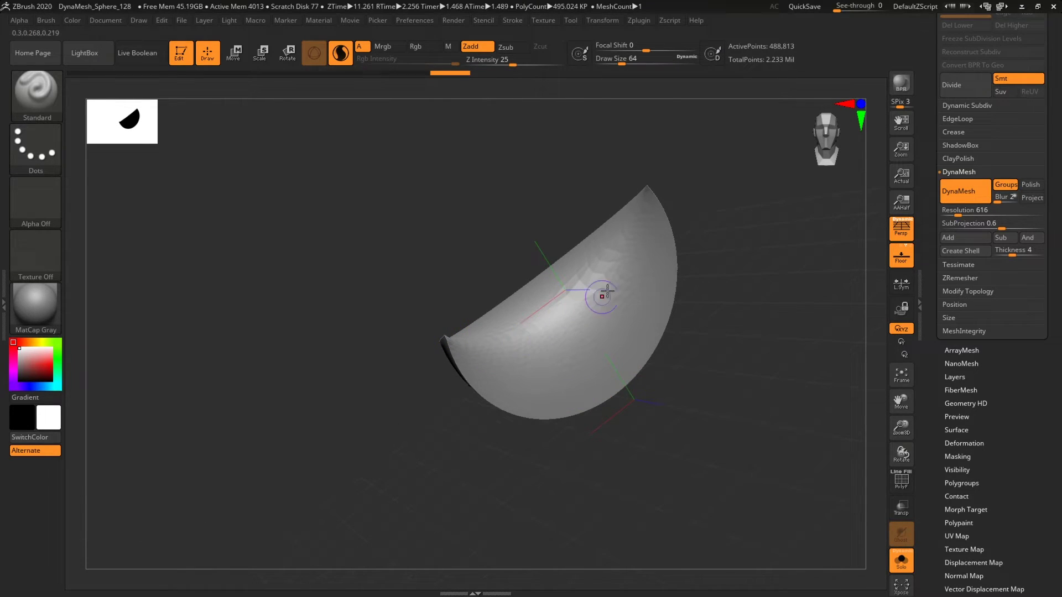
drag(699, 279, 749, 325)
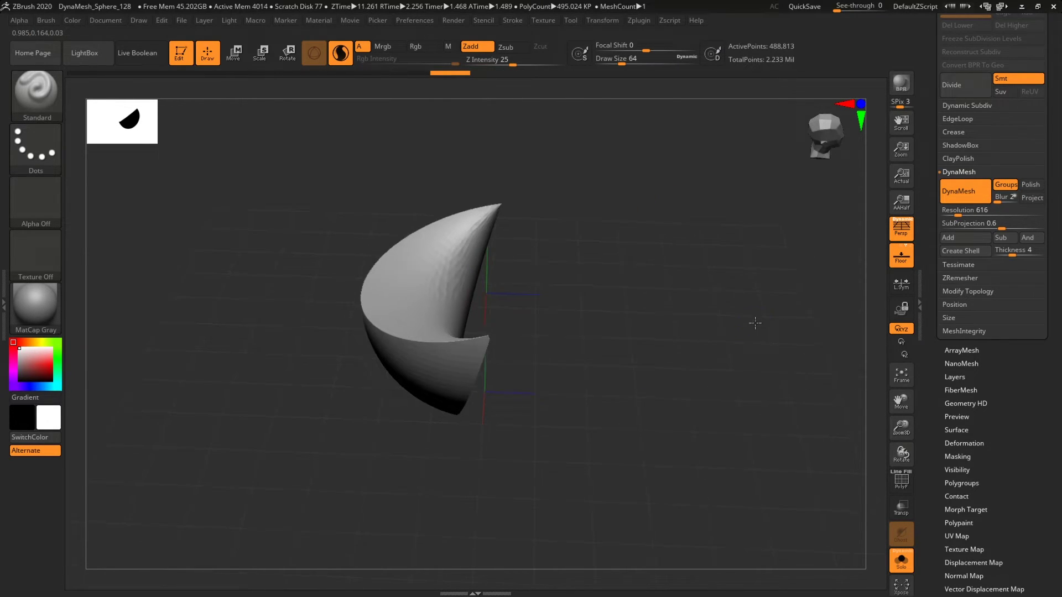
drag(583, 272, 557, 228)
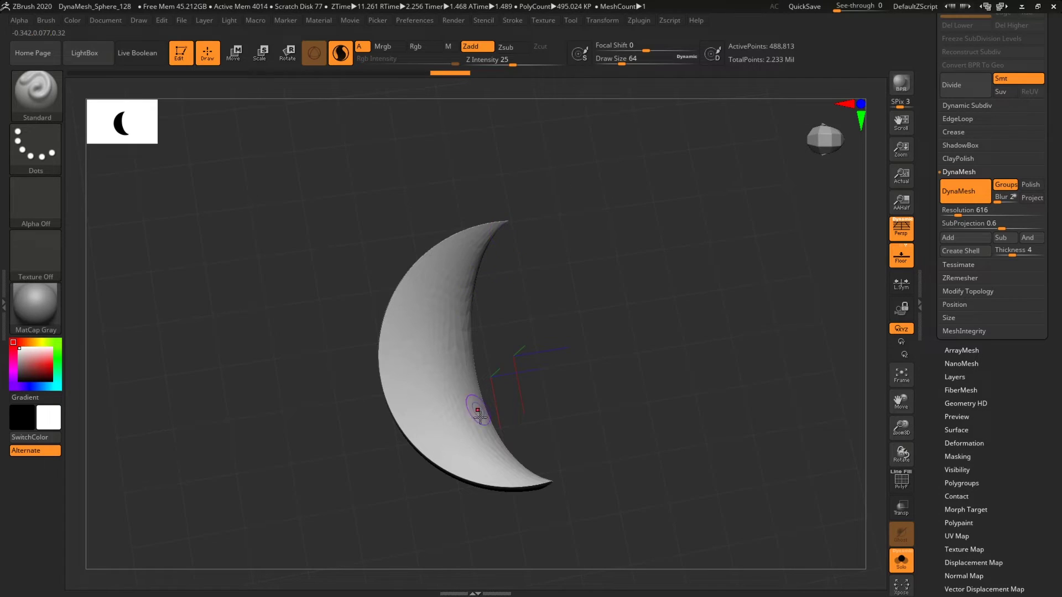
drag(641, 392, 700, 383)
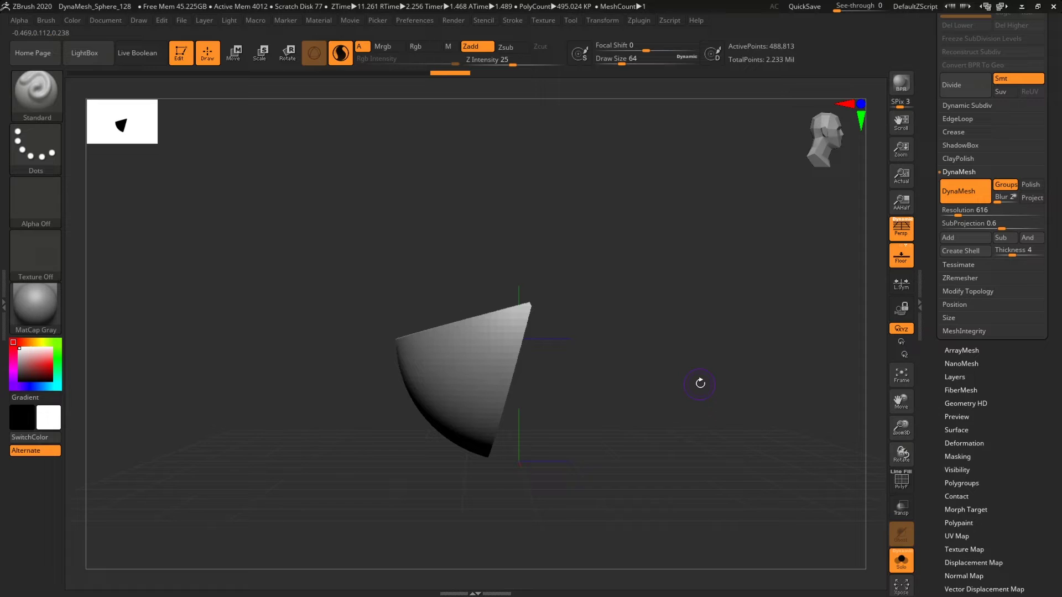
key(ctrl)
Undo to the plain sphere, slice it once, and DynaMesh at Resolution 384.
key(ctrl+z)
key(ctrl+z)
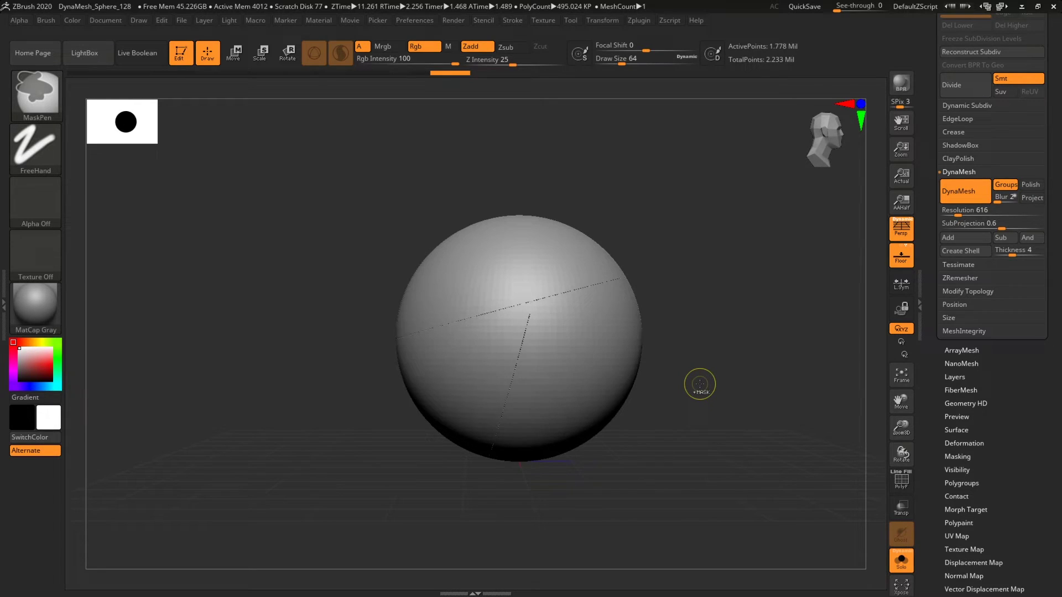
key(ctrl+z)
key(ctrl+z)
key(ctrl+z)
key(ctrl+z)
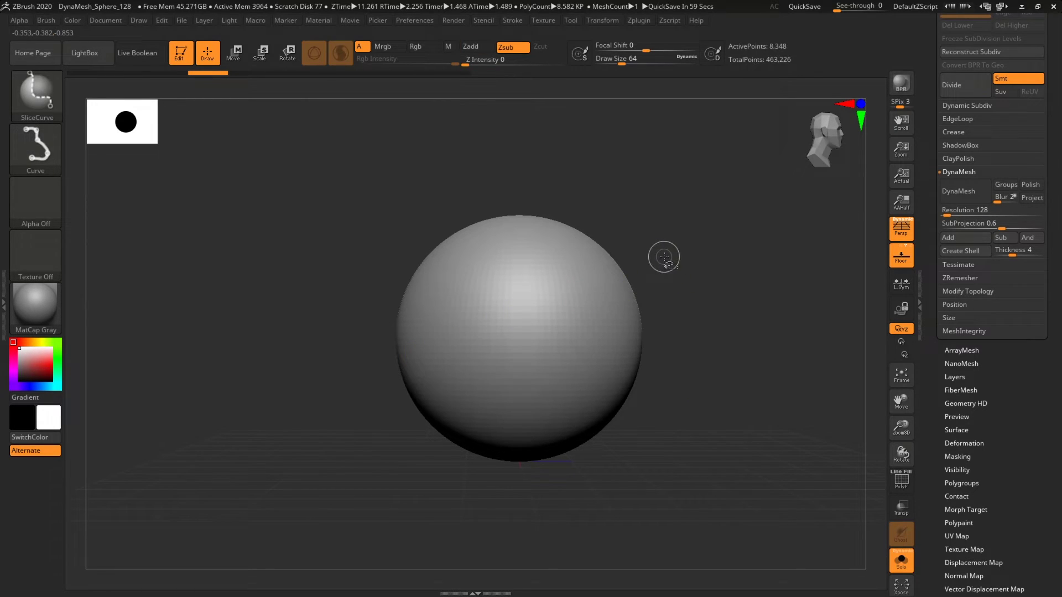
key(shift+f)
ctrl+shift+drag(686, 246, 307, 430)
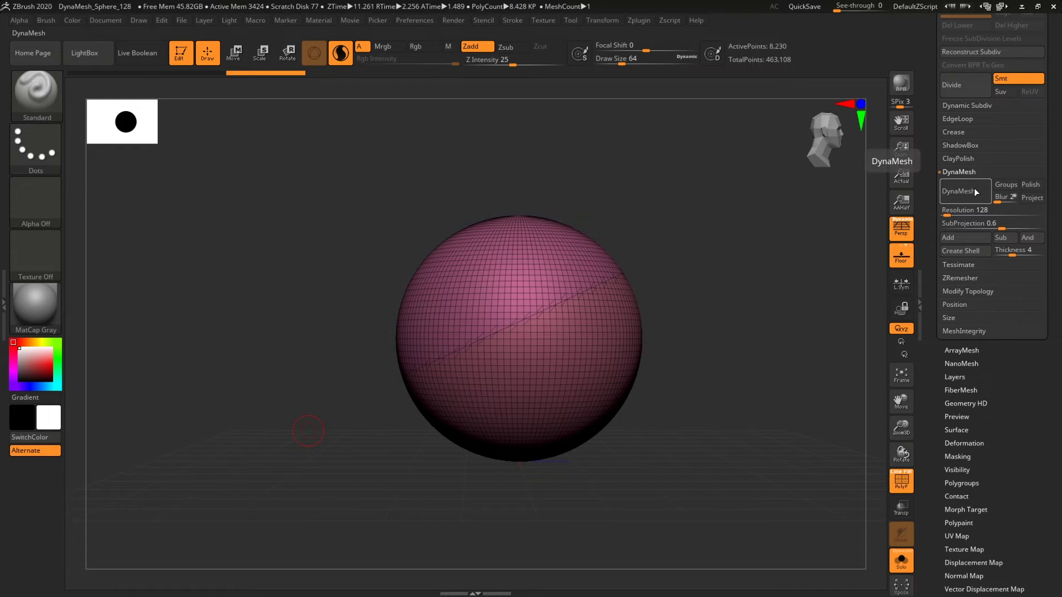
drag(947, 213, 948, 213)
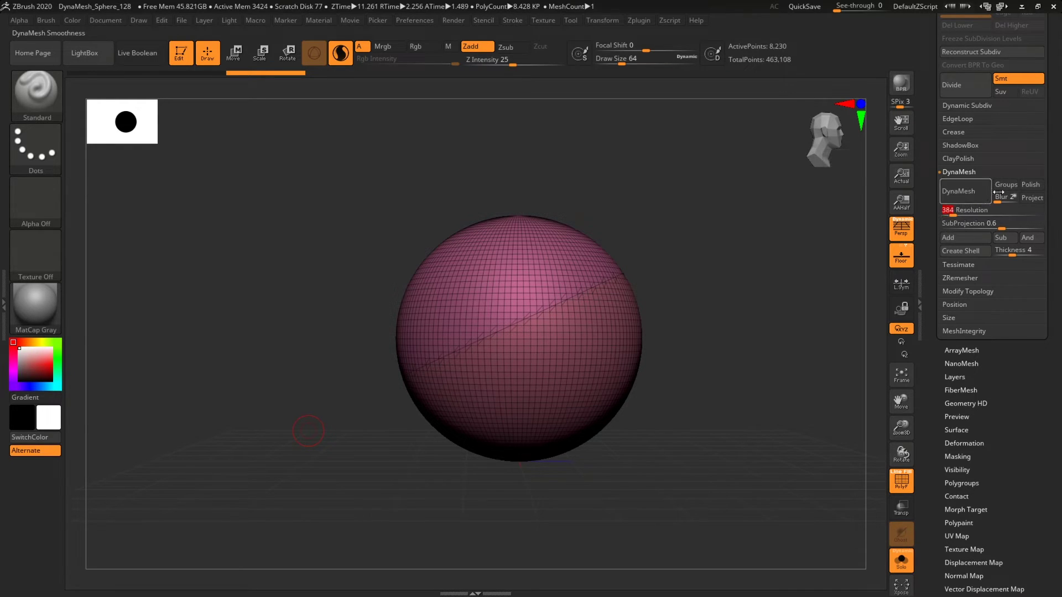
click(957, 193)
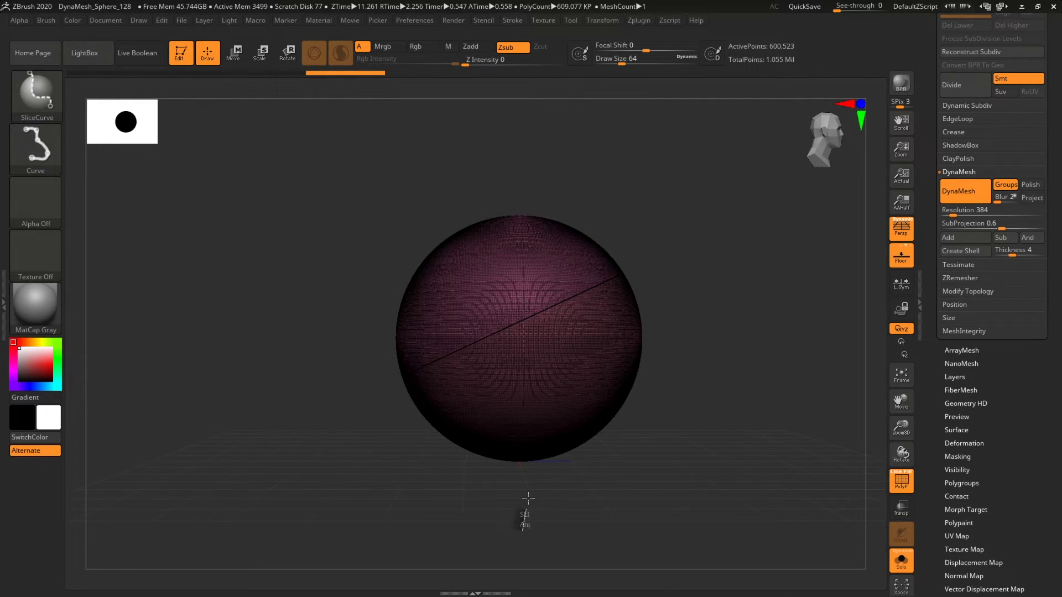
Slice off a wedge as a new group, clear the mask, and turn off PolyF.
ctrl+shift+drag(559, 306, 555, 305)
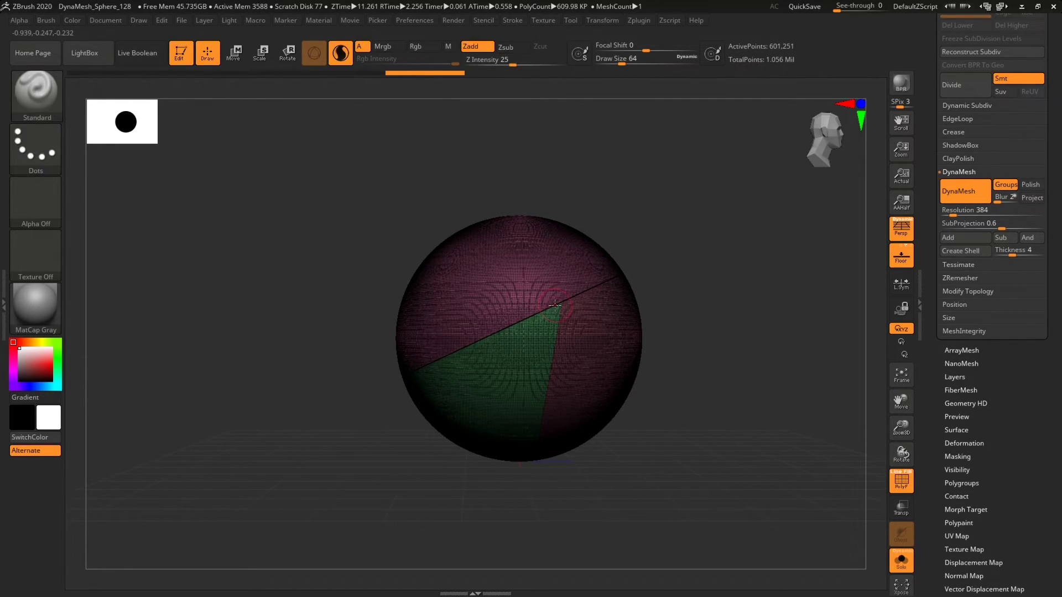
key(ctrl)
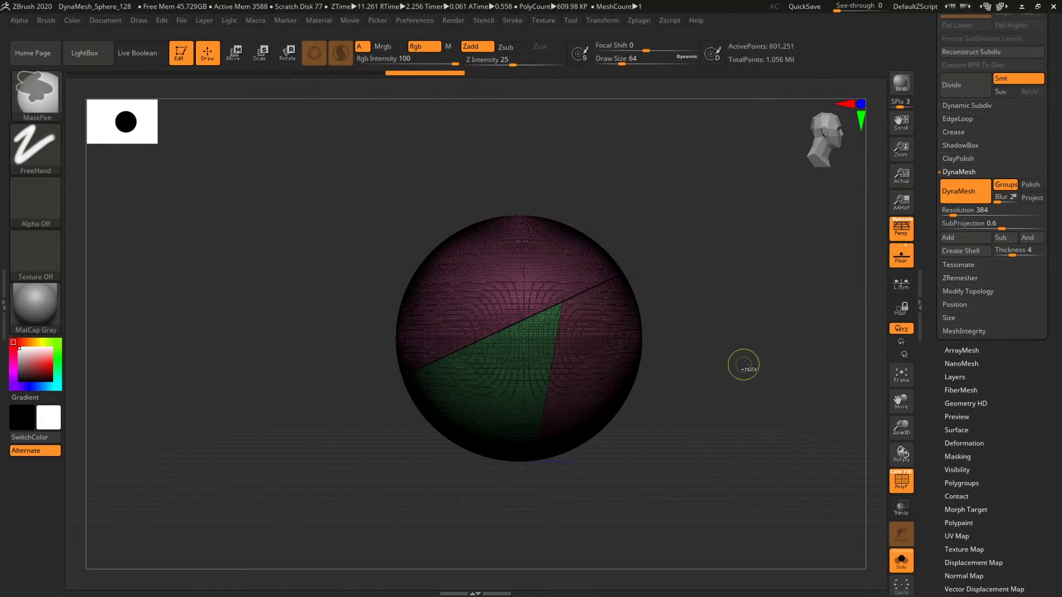
key(ctrl)
mouse_move(721, 431)
ctrl+mouse_down()
mouse_move(806, 442)
mouse_move(826, 426)
ctrl+mouse_up()
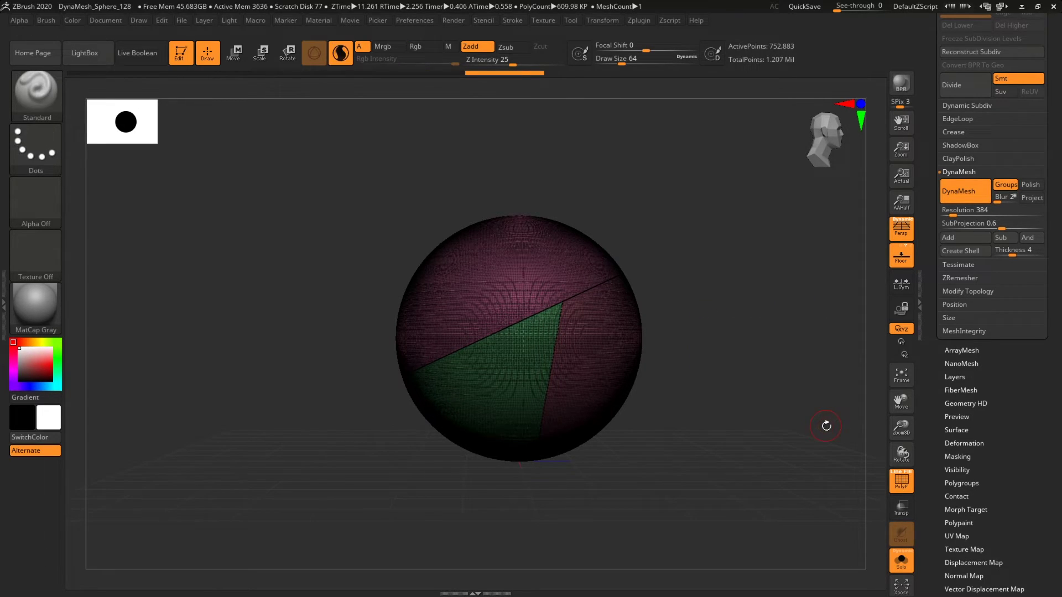
key(shift)
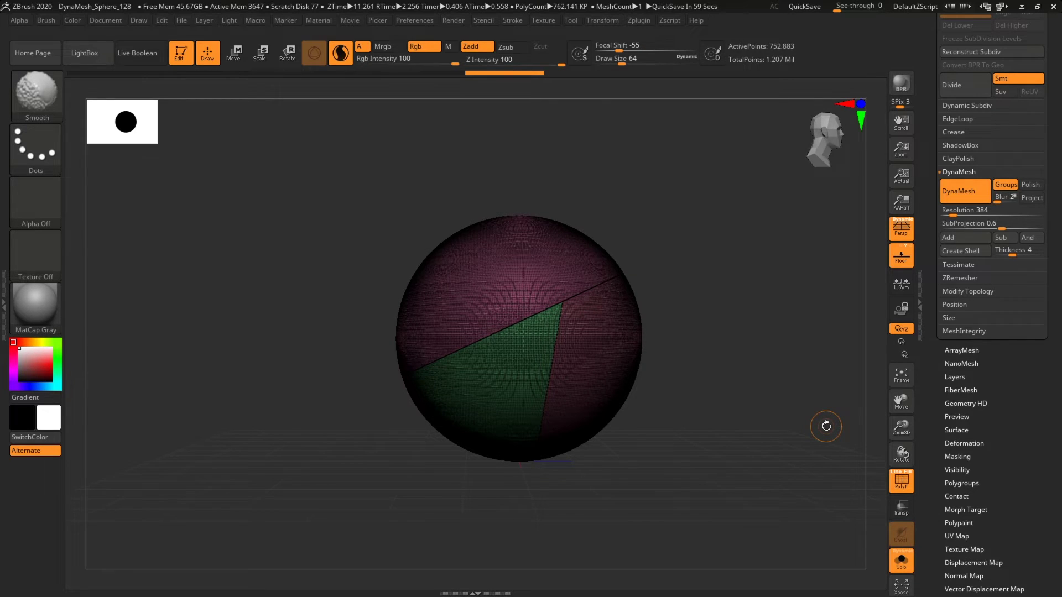
key(shift+f)
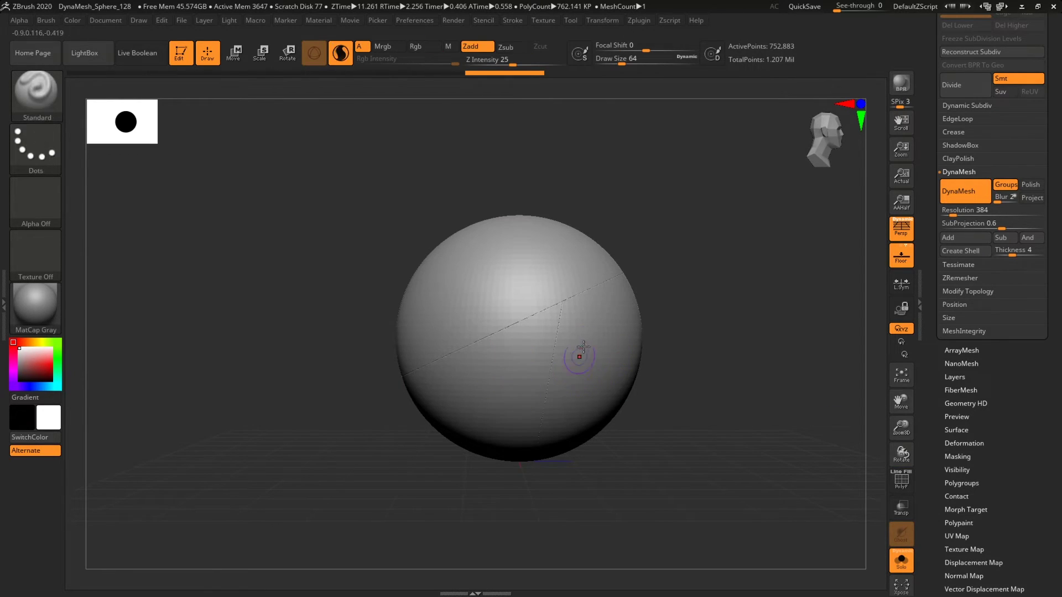
key(ctrl+shift)
ctrl+shift+click(596, 363)
mouse_move(668, 405)
mouse_down()
mouse_move(723, 421)
mouse_move(698, 415)
mouse_up()
ctrl+shift+click(694, 414)
ctrl+shift+click(469, 395)
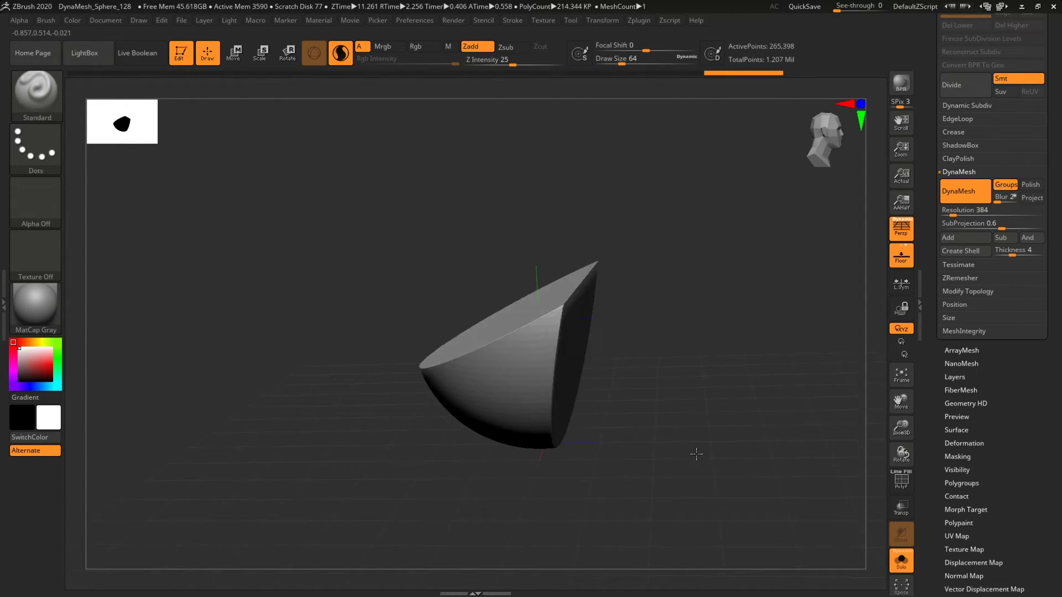
mouse_move(718, 453)
mouse_down()
mouse_move(686, 471)
mouse_move(713, 463)
mouse_move(728, 423)
mouse_move(694, 439)
mouse_move(556, 418)
mouse_up()
drag(738, 361, 765, 382)
ctrl+shift+click(674, 434)
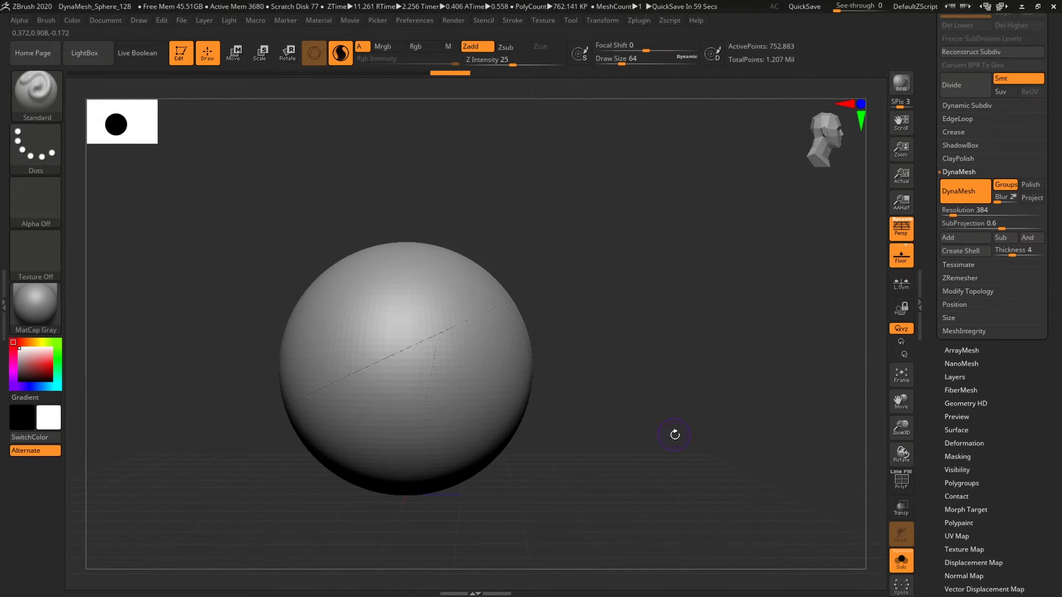
drag(929, 109, 928, 164)
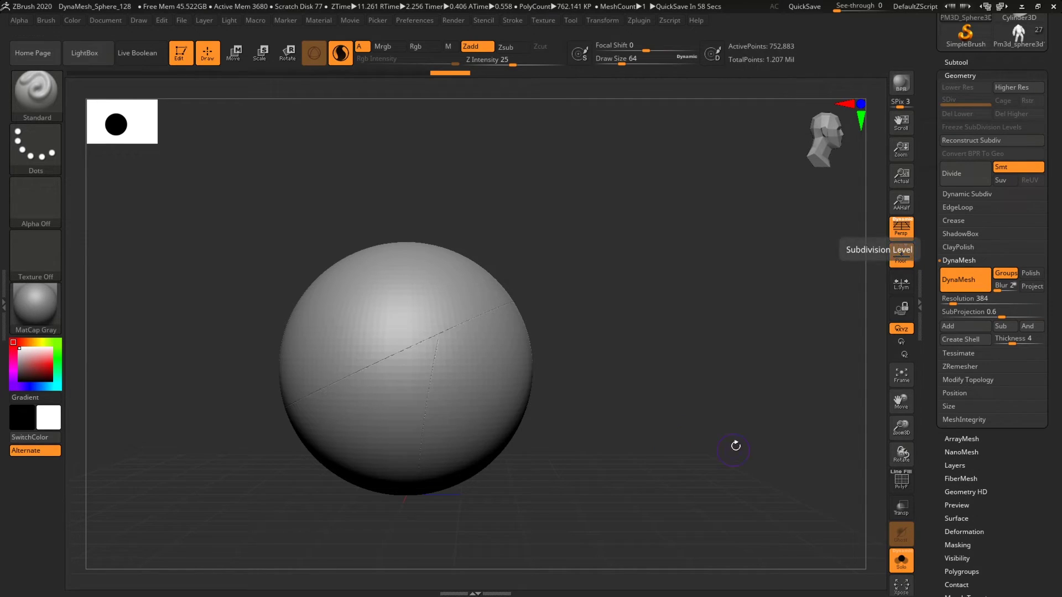
Smooth along the seams into grooves, undoing the unwanted smoothing strokes.
drag(735, 446, 774, 425)
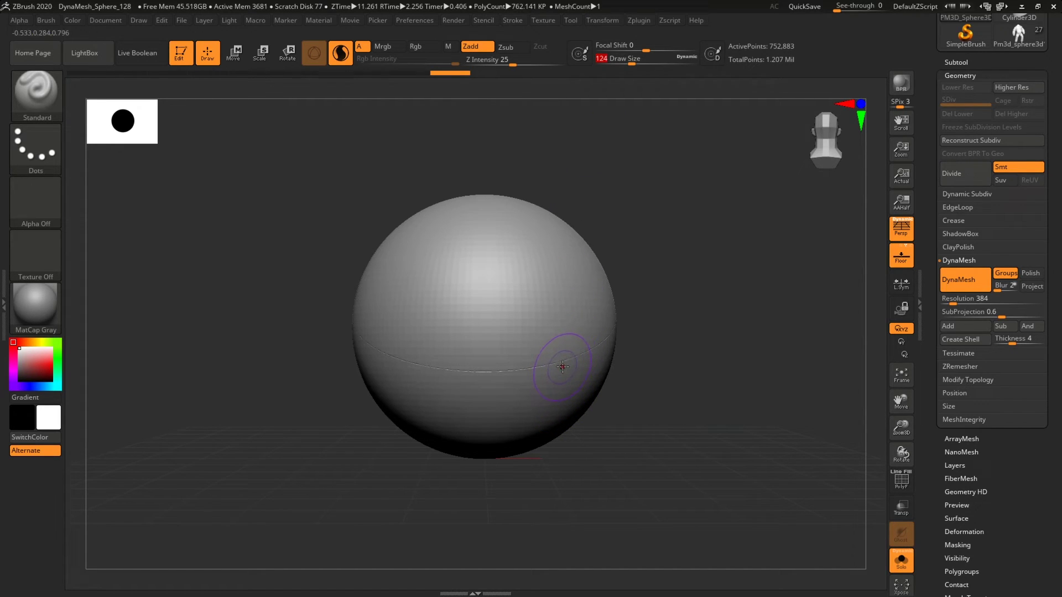
key(shift)
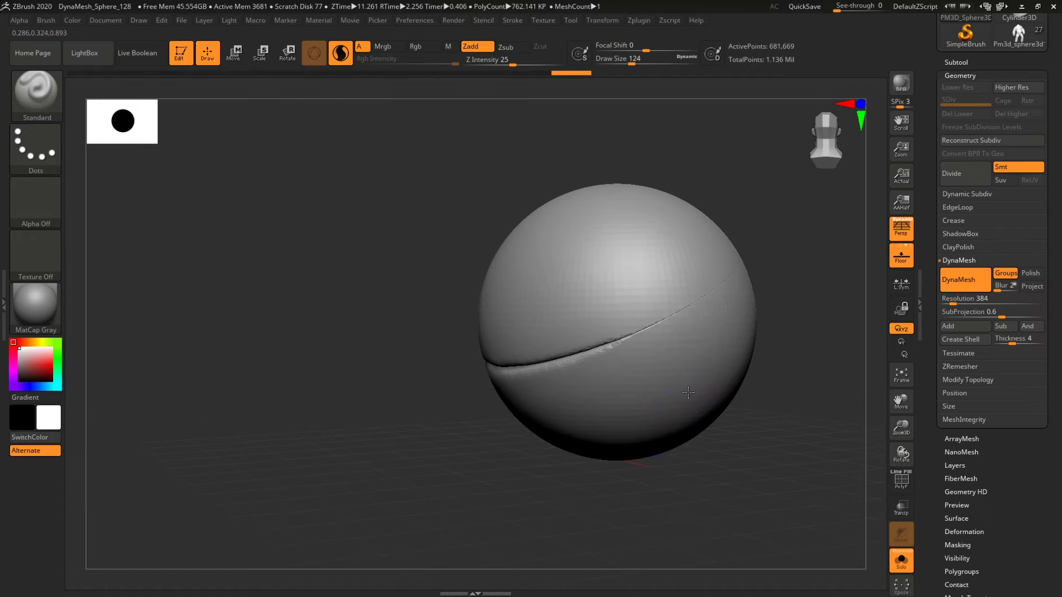
shift+drag(602, 344, 694, 303)
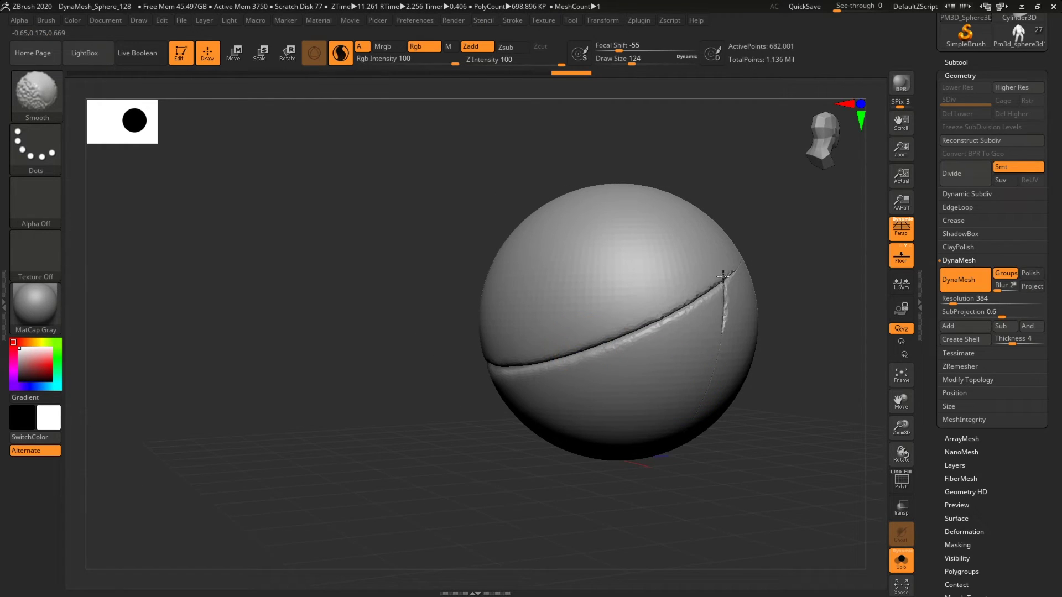
key(ctrl+z)
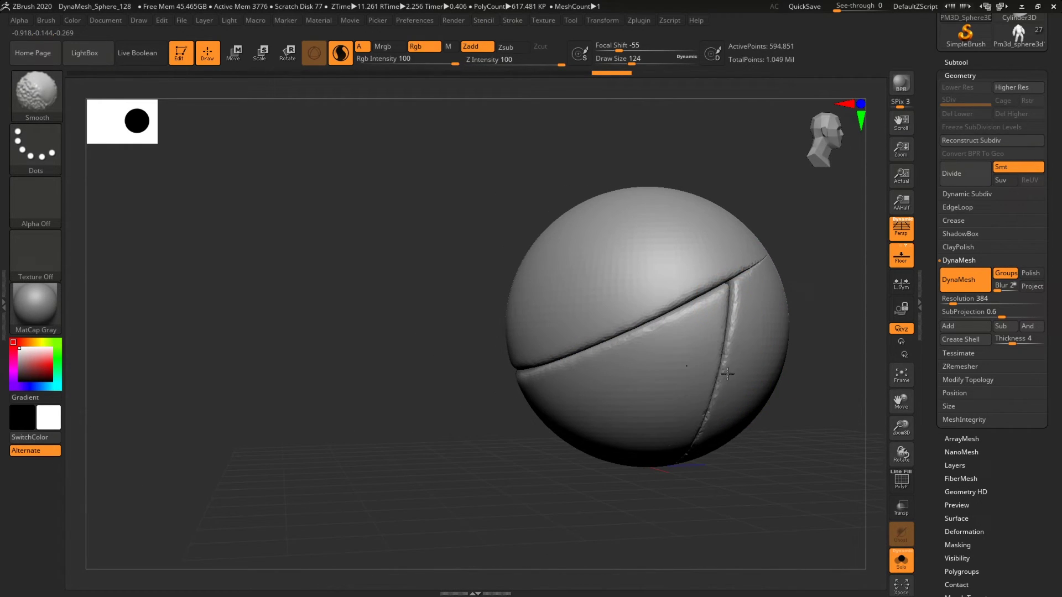
shift+drag(727, 374, 722, 387)
mouse_move(794, 503)
mouse_down()
mouse_move(805, 446)
mouse_move(765, 464)
mouse_move(728, 381)
mouse_up()
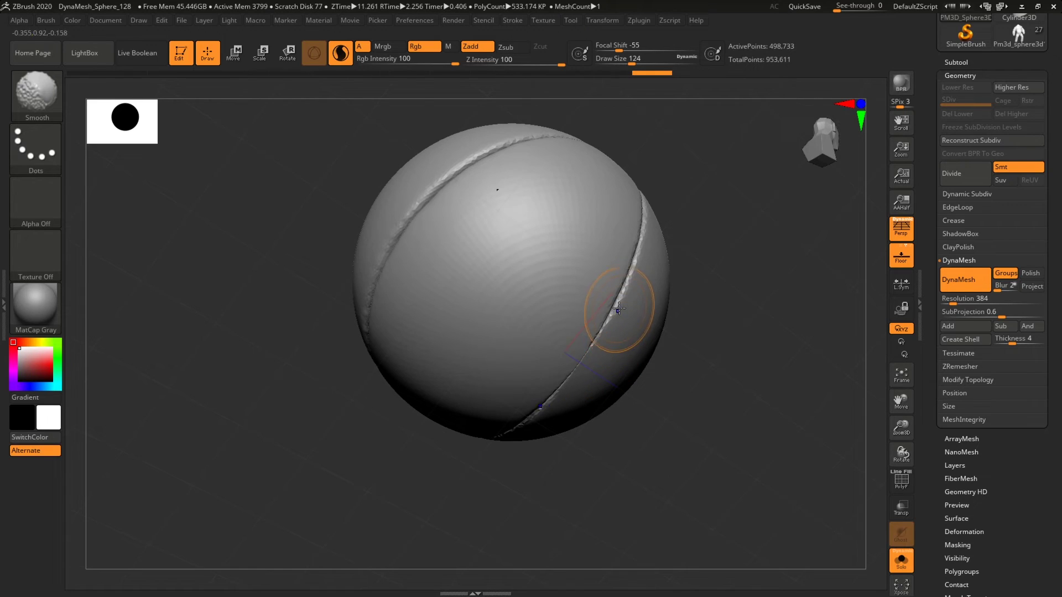
key(ctrl+z)
key(ctrl+z)
key(ctrl+z)
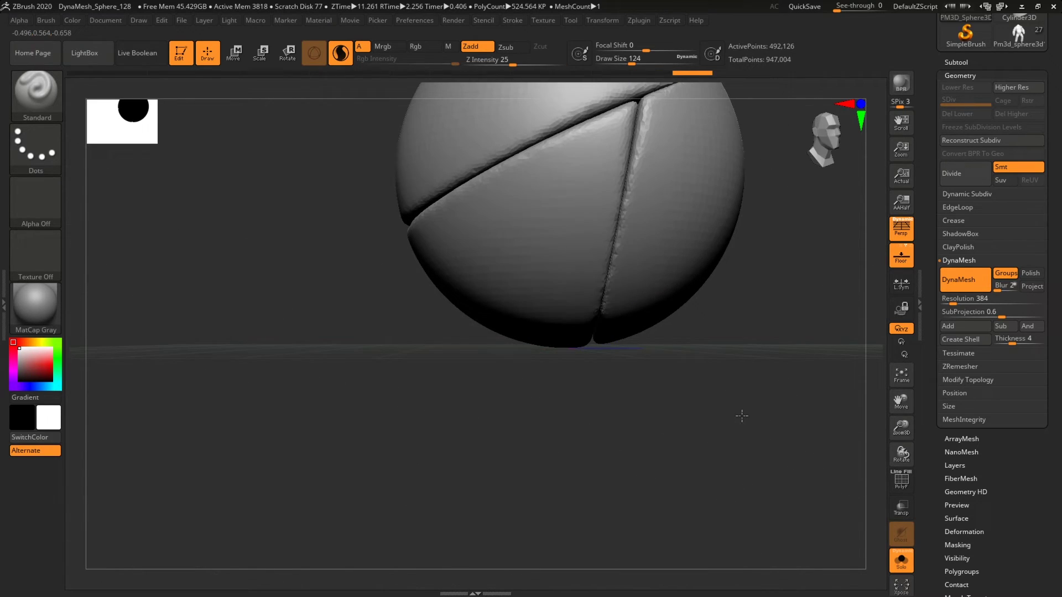
key(ctrl+z)
key(shift)
key(ctrl+z)
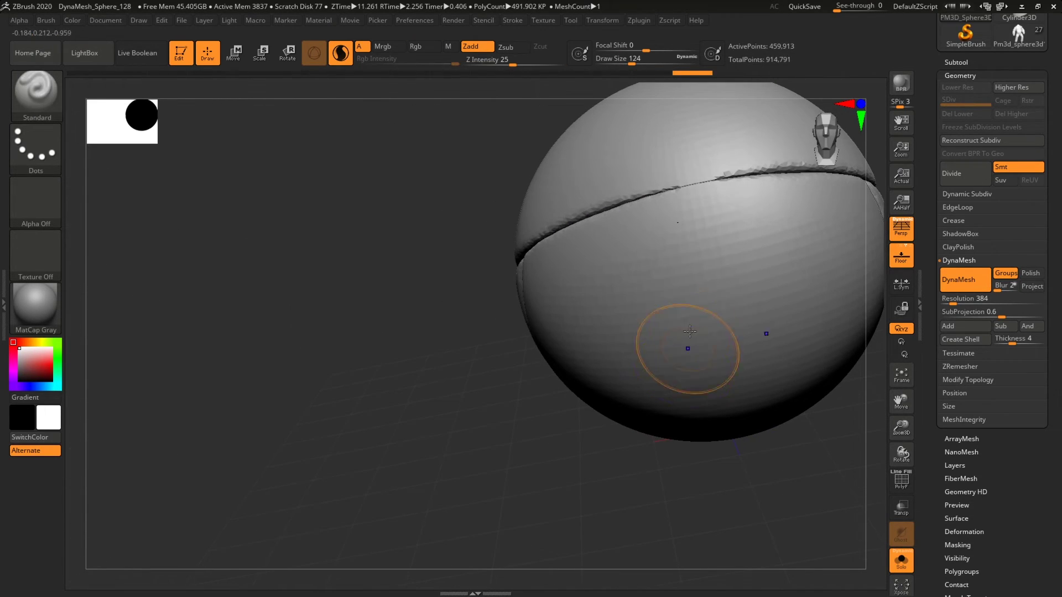
key(ctrl+z)
key(ctrl+z)
key(ctrl+z)
key(ctrl+z)
key(ctrl+z)
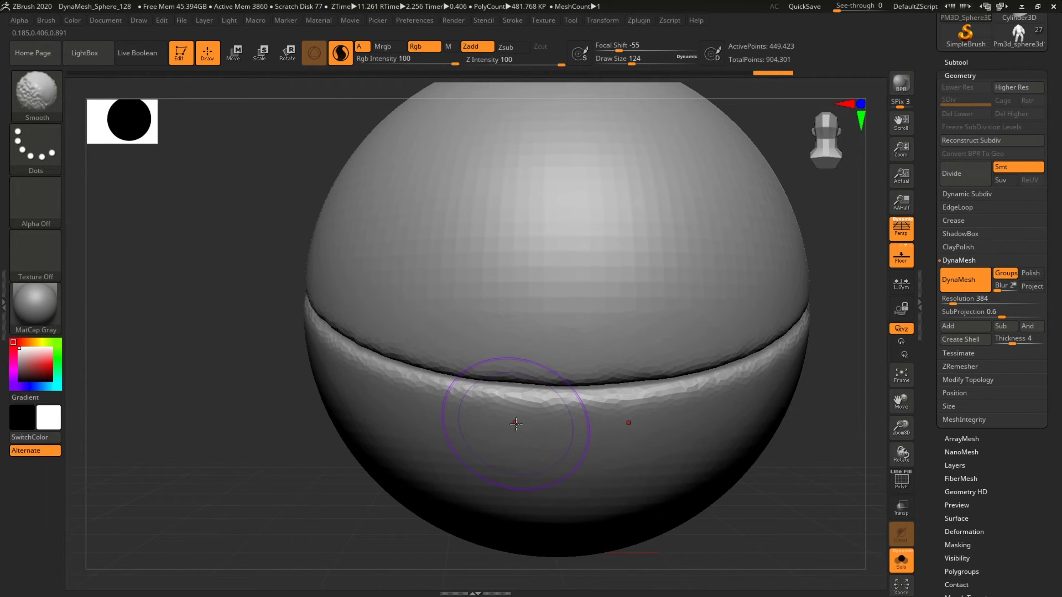
Bring up the Subtool palette's Insert list of meshes for a new subtool.
drag(715, 399, 625, 471)
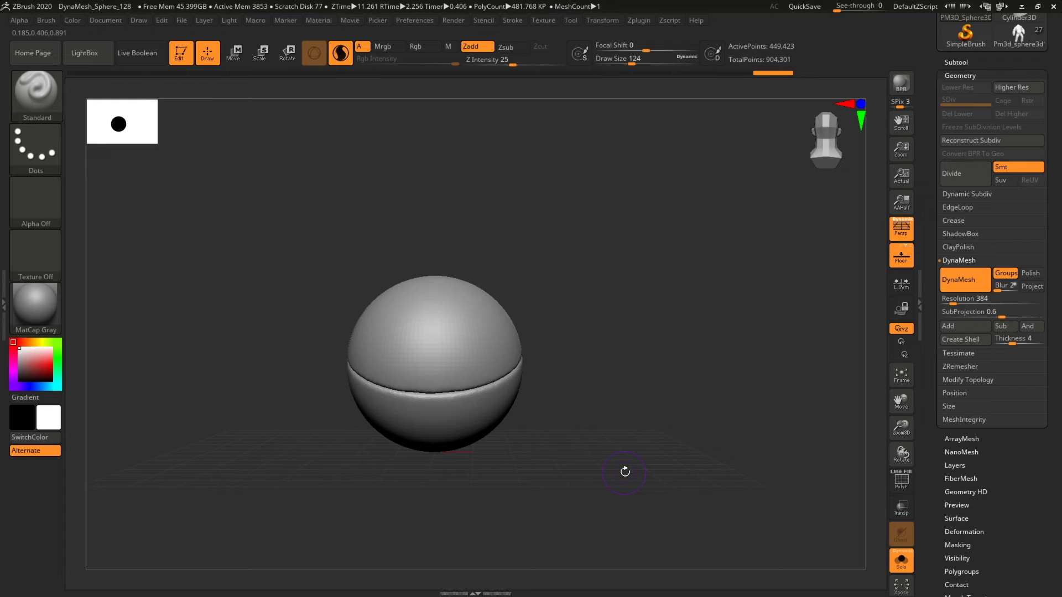
click(968, 62)
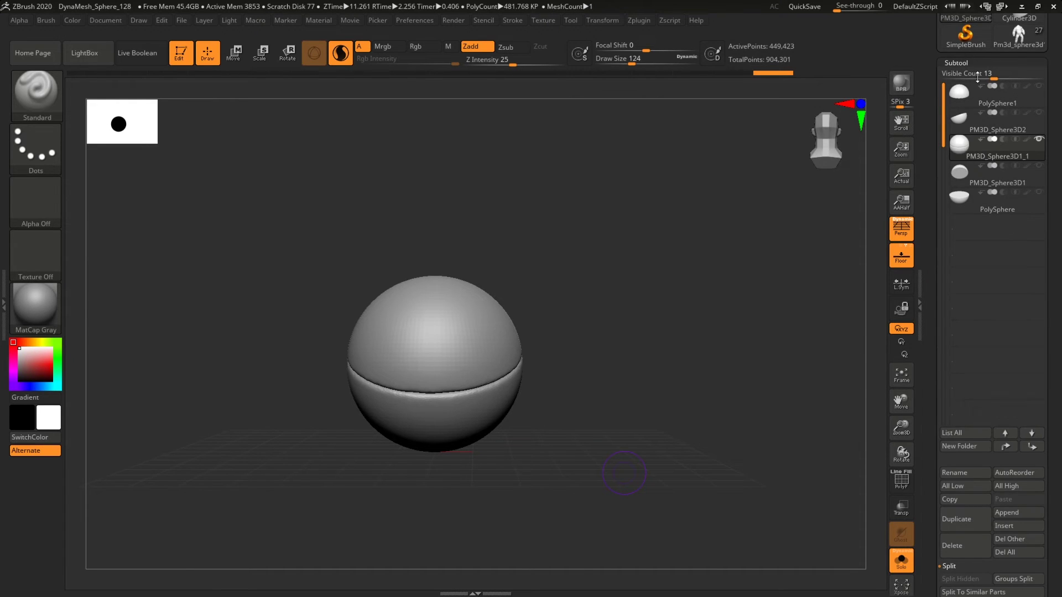
click(1009, 526)
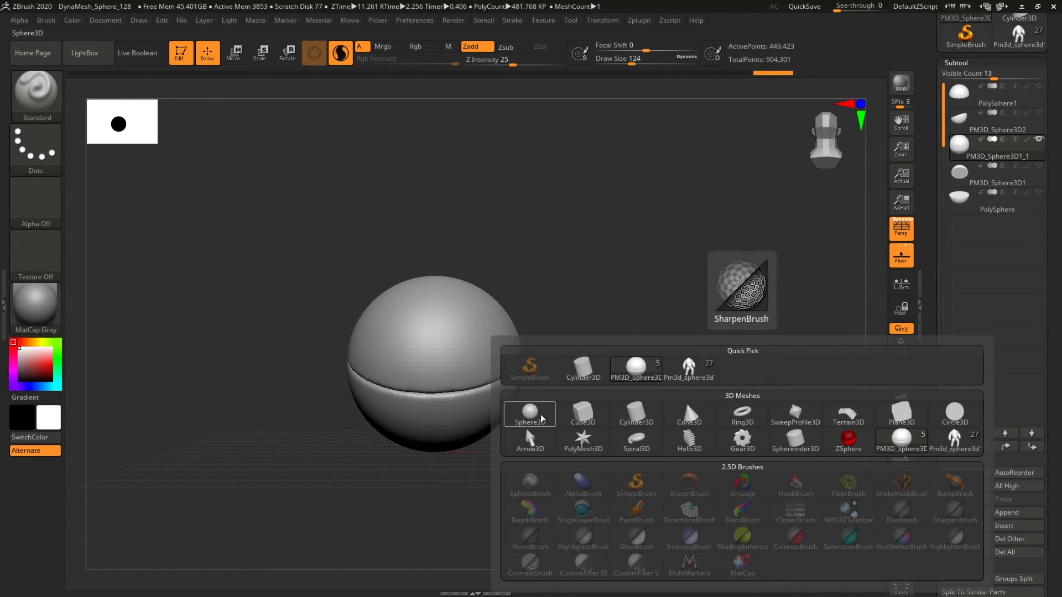